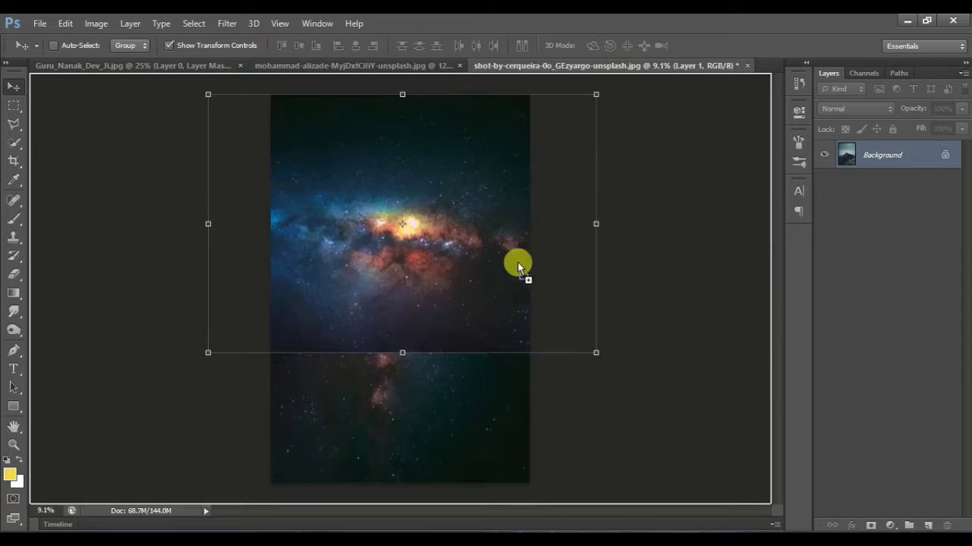
# Step: Enlarge the mountain cutout to about 179% and place it across the lower part of the galaxy image
pyautogui.hotkey('ctrl', 't')
pyautogui.moveTo(576, 276); pyautogui.dragTo(532, 369)
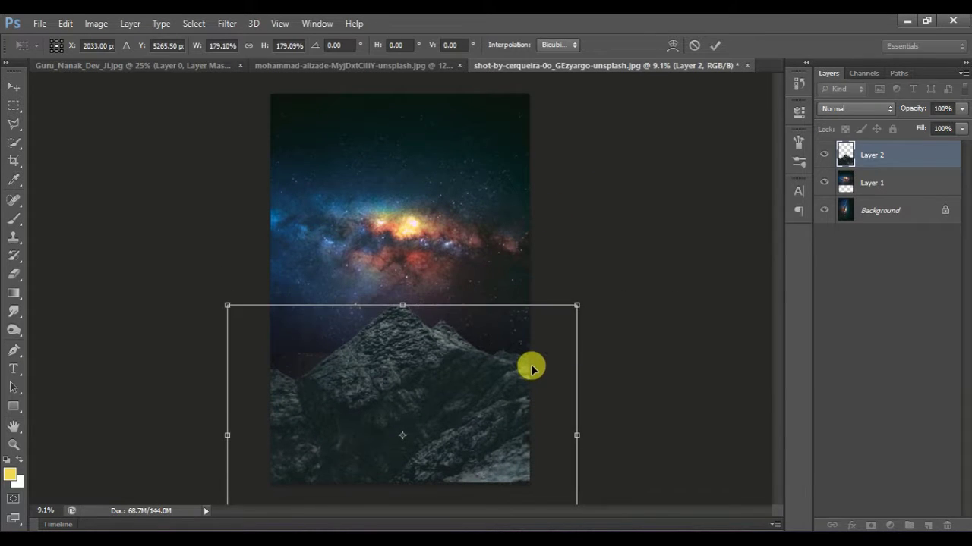
# Step: Scale up the galaxy on Layer 1 and shift it upward behind the mountain peak
pyautogui.click(858, 183)
pyautogui.moveTo(596, 352); pyautogui.dragTo(683, 412)
pyautogui.moveTo(560, 327); pyautogui.dragTo(569, 299)
pyautogui.press('Return')
# Step: Try blend modes such as Overlay and Color Dodge on the galaxy layer, and return it to Normal
pyautogui.click(866, 111)
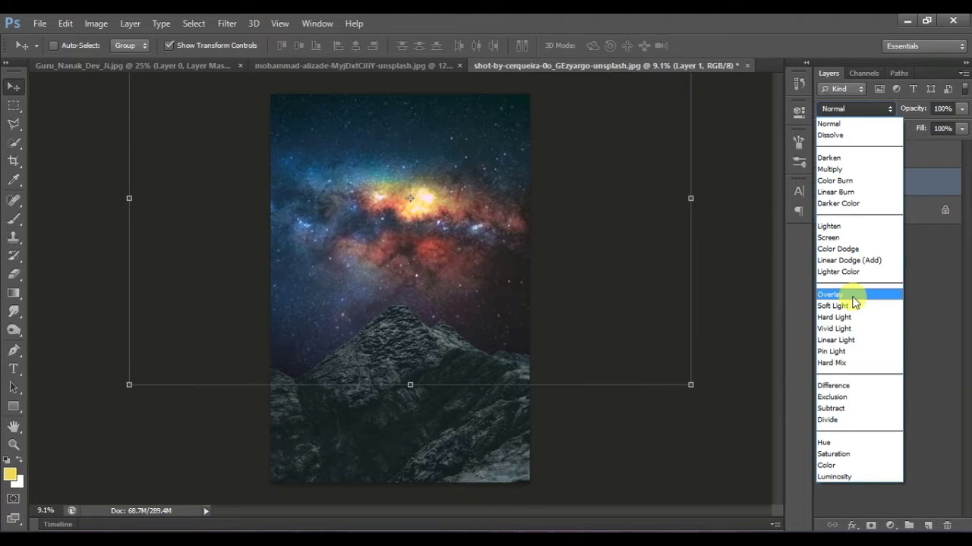
pyautogui.click(852, 296)
pyautogui.press('Down')
pyautogui.press('Down')
pyautogui.press('Down')
pyautogui.press('Up')
pyautogui.press('Up')
pyautogui.press('Up')
pyautogui.press('Up')
pyautogui.press('Up')
pyautogui.press('Up')
pyautogui.press('Up')
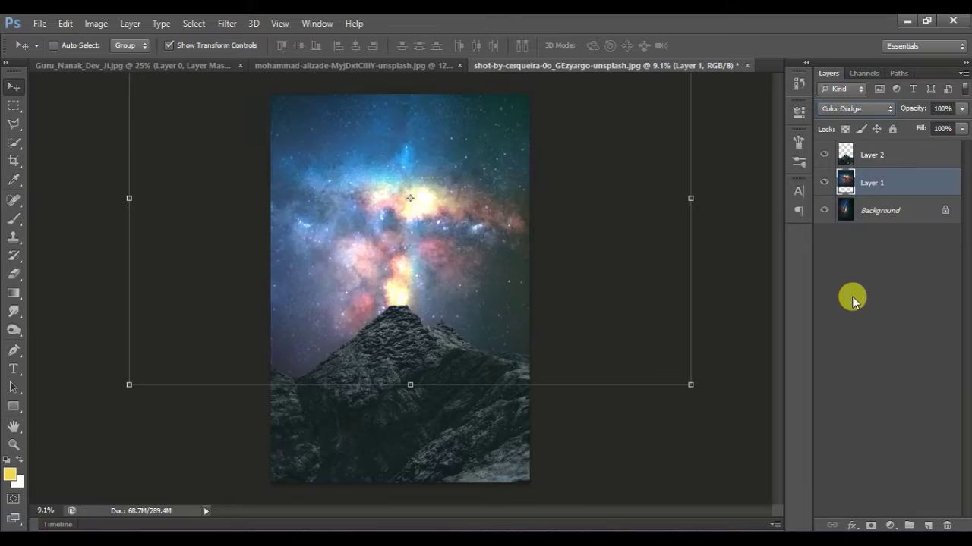
pyautogui.moveTo(915, 128); pyautogui.dragTo(958, 114)
pyautogui.click(881, 111)
pyautogui.click(844, 169)
pyautogui.click(844, 114)
pyautogui.click(844, 123)
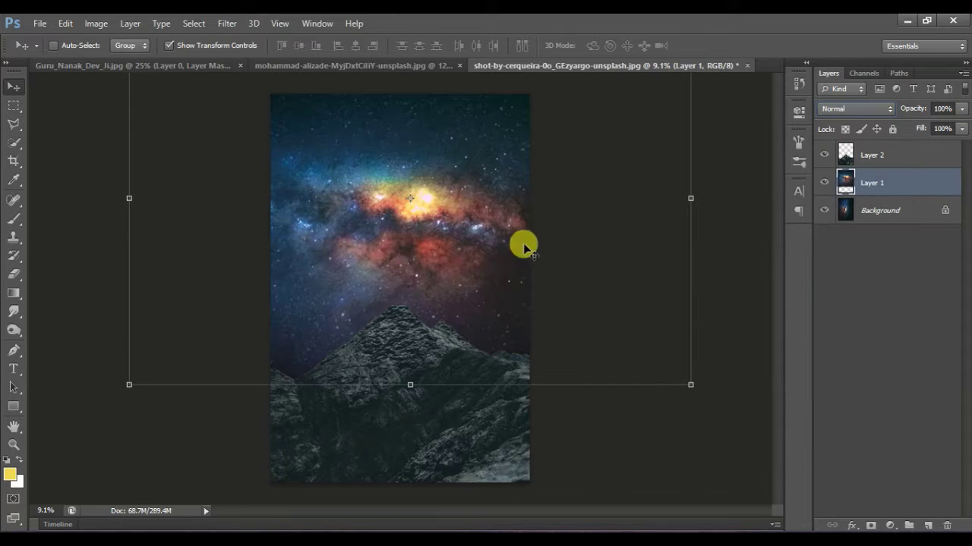
# Step: Add a Brightness/Contrast adjustment clipped to the mountain, with brightness at -65 and increased contrast
pyautogui.click(871, 154)
pyautogui.click(890, 525)
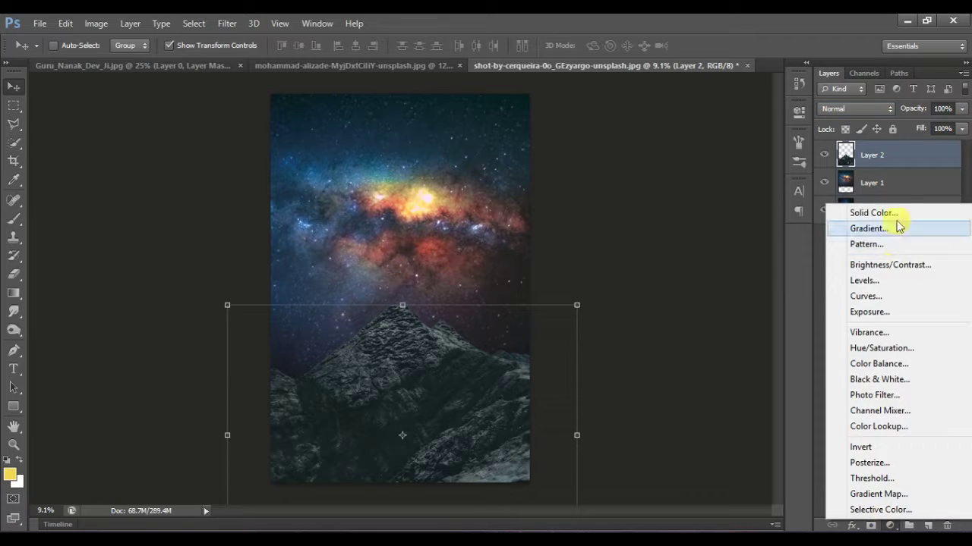
pyautogui.click(898, 265)
pyautogui.click(672, 343)
pyautogui.moveTo(627, 183); pyautogui.dragTo(640, 182)
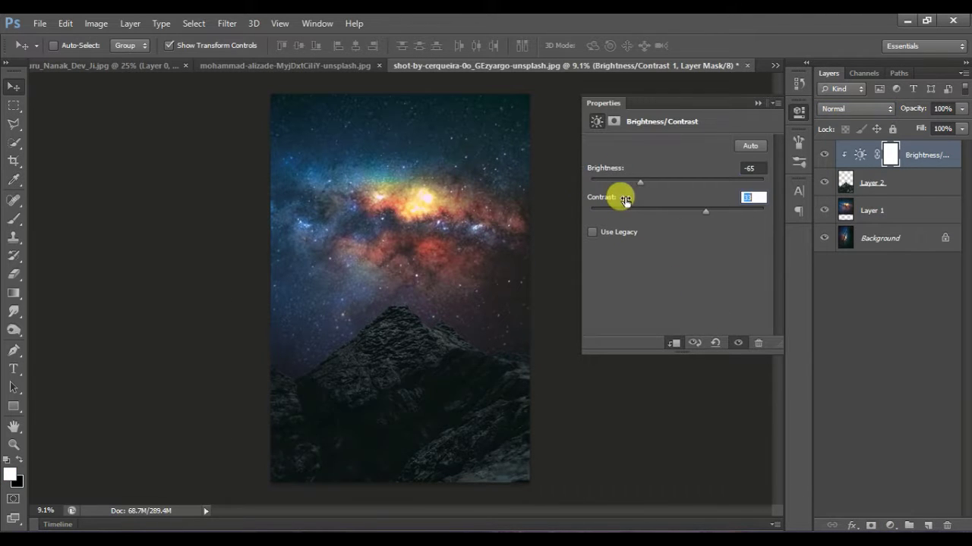
pyautogui.click(758, 103)
# Step: Add a clipped Color Balance of -6, -10, +20 to the mountain, and set its brightness to -44 and contrast to 51
pyautogui.click(881, 182)
pyautogui.click(890, 525)
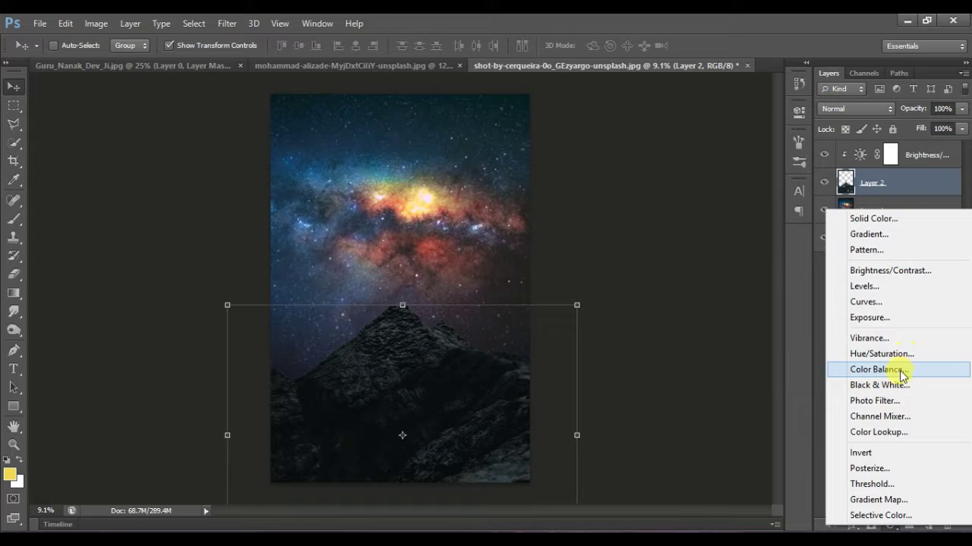
pyautogui.click(880, 370)
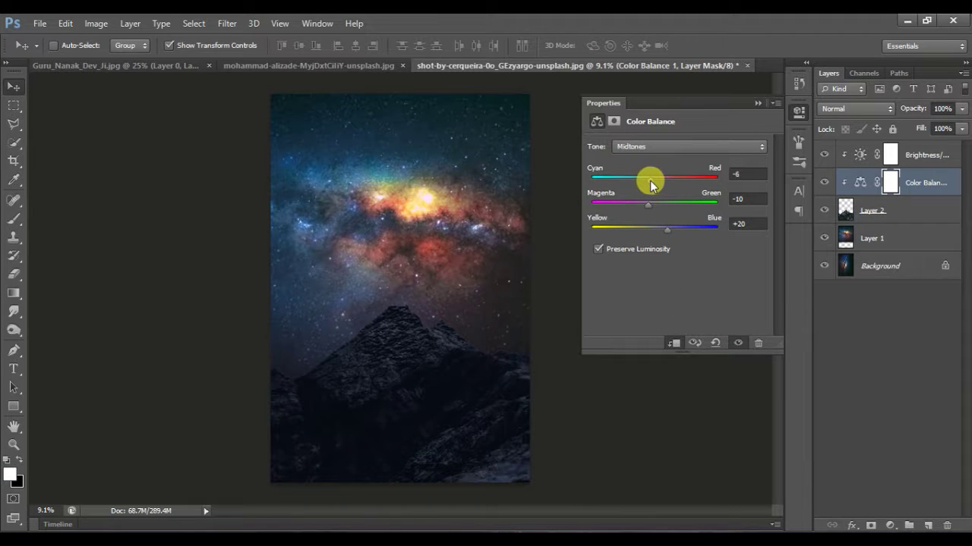
pyautogui.click(757, 102)
pyautogui.doubleClick(860, 155)
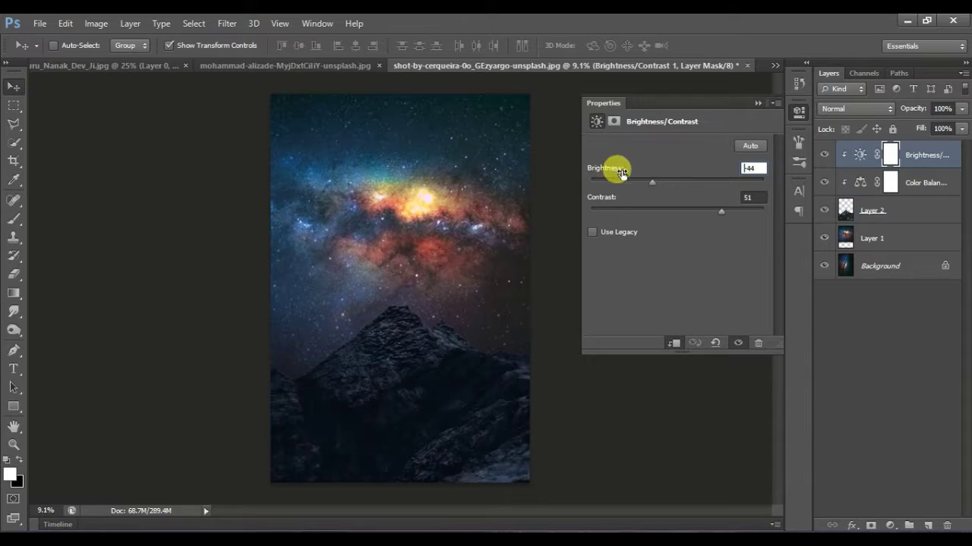
pyautogui.click(755, 104)
# Step: Bring the masked robed figure into the galaxy composite, scale it down and stand it on the mountain peak
pyautogui.click(155, 67)
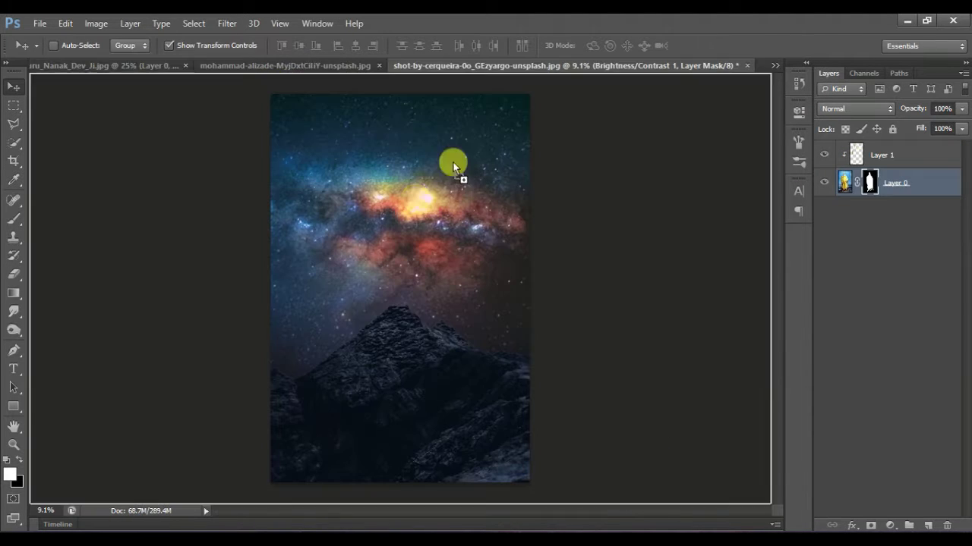
pyautogui.moveTo(521, 369); pyautogui.dragTo(428, 298)
pyautogui.moveTo(448, 168); pyautogui.dragTo(423, 228)
pyautogui.press('Return')
pyautogui.scroll(6, 415, 242)
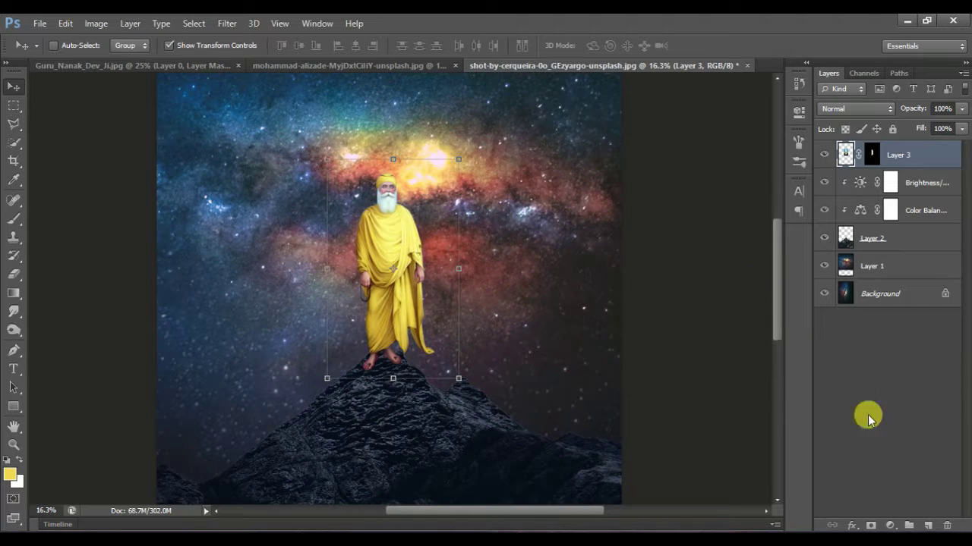
# Step: Create a new blank layer above the figure layer
pyautogui.click(890, 526)
pyautogui.click(704, 298)
pyautogui.click(927, 525)
# Step: Add a darkening Brightness/Contrast adjustment and clip it directly to the figure layer, beneath the blank layer
pyautogui.click(890, 526)
pyautogui.click(887, 267)
pyautogui.click(669, 343)
pyautogui.moveTo(612, 168); pyautogui.dragTo(585, 173)
pyautogui.moveTo(917, 153); pyautogui.dragTo(910, 190)
pyautogui.click(674, 344)
pyautogui.moveTo(602, 165); pyautogui.dragTo(619, 197)
pyautogui.click(758, 103)
# Step: Add a Brightness/Contrast adjustment clipped to the galaxy on Layer 1, darkening the sky and strengthening its contrast
pyautogui.scroll(-3, 495, 261)
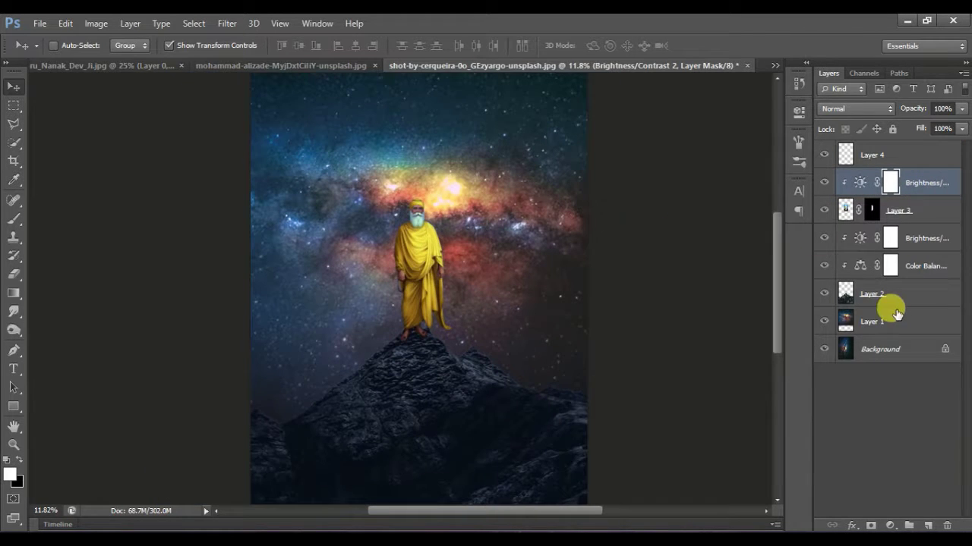
pyautogui.click(896, 313)
pyautogui.click(890, 525)
pyautogui.click(836, 273)
pyautogui.click(673, 343)
pyautogui.moveTo(609, 167); pyautogui.dragTo(645, 195)
pyautogui.moveTo(613, 167)
pyautogui.mouseDown()
pyautogui.moveTo(598, 181)
pyautogui.moveTo(618, 177)
pyautogui.mouseUp()
pyautogui.click(757, 103)
# Step: Nudge the figure layer slightly up and to the right on the peak
pyautogui.click(896, 213)
pyautogui.hotkey('shift', 'Up')
pyautogui.hotkey('shift', 'Up')
pyautogui.hotkey('shift', 'Right')
# Step: Paint a soft black shadow below the figure's feet on a new layer beneath the figure, and set its fill to 45%
pyautogui.scroll(-1, 549, 332)
pyautogui.scroll(4, 549, 332)
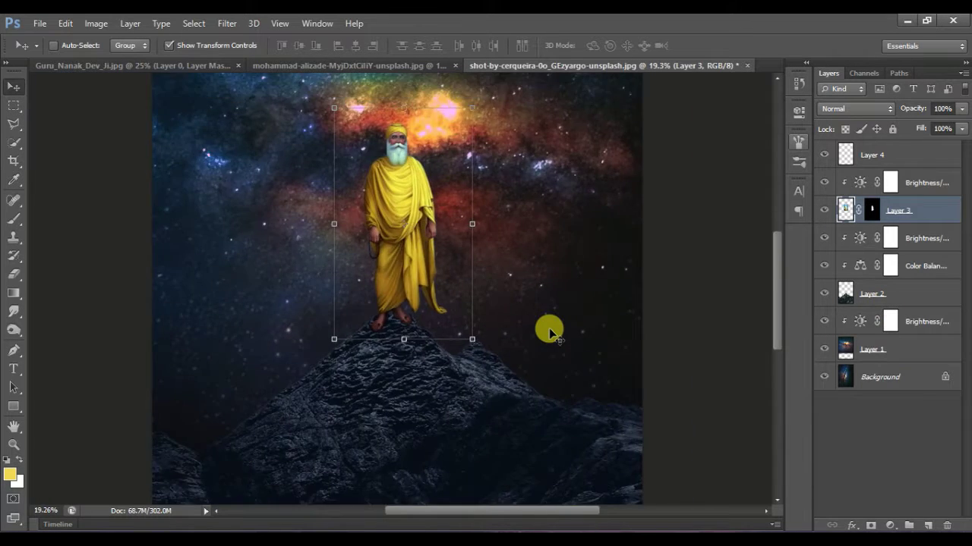
pyautogui.click(926, 526)
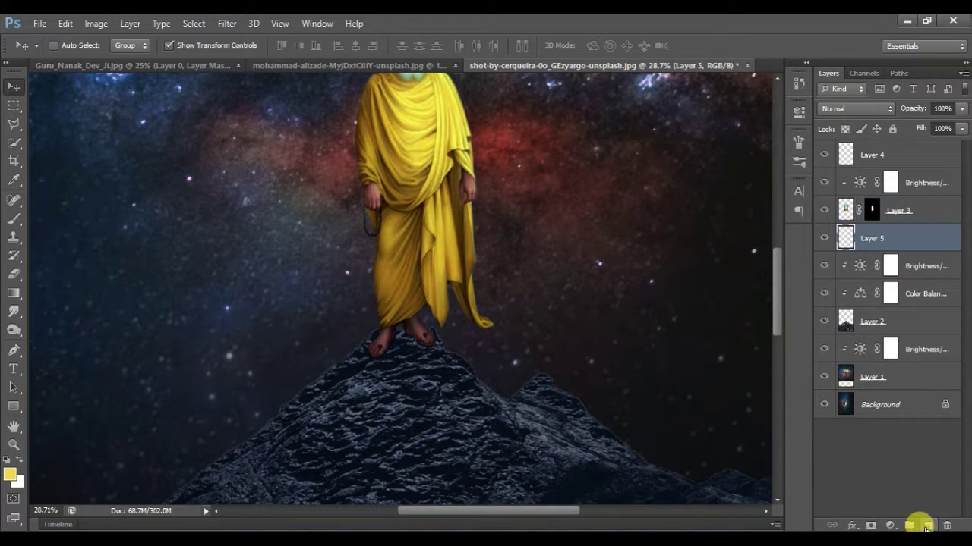
pyautogui.press('b')
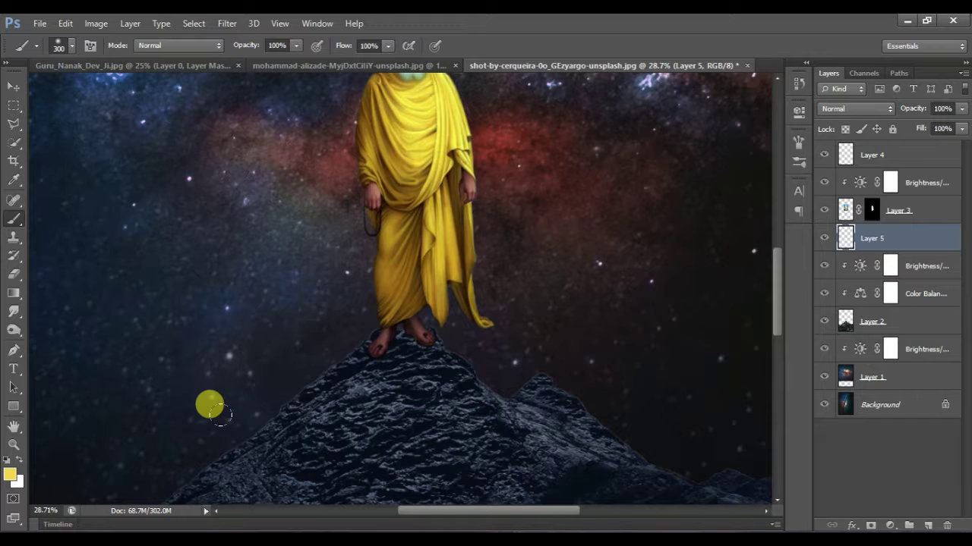
pyautogui.moveTo(390, 343)
pyautogui.mouseDown()
pyautogui.moveTo(357, 408)
pyautogui.moveTo(388, 329)
pyautogui.moveTo(338, 396)
pyautogui.moveTo(434, 331)
pyautogui.moveTo(418, 342)
pyautogui.moveTo(405, 409)
pyautogui.moveTo(431, 353)
pyautogui.moveTo(421, 399)
pyautogui.moveTo(424, 347)
pyautogui.moveTo(405, 403)
pyautogui.moveTo(381, 399)
pyautogui.moveTo(368, 408)
pyautogui.moveTo(377, 381)
pyautogui.moveTo(417, 367)
pyautogui.moveTo(315, 459)
pyautogui.moveTo(352, 447)
pyautogui.mouseUp()
pyautogui.scroll(-3, 351, 447)
pyautogui.moveTo(388, 306)
pyautogui.mouseDown()
pyautogui.moveTo(329, 405)
pyautogui.moveTo(334, 349)
pyautogui.moveTo(368, 365)
pyautogui.mouseUp()
pyautogui.moveTo(318, 397)
pyautogui.mouseDown()
pyautogui.moveTo(304, 402)
pyautogui.moveTo(307, 354)
pyautogui.mouseUp()
pyautogui.moveTo(904, 131)
pyautogui.mouseDown()
pyautogui.moveTo(879, 128)
pyautogui.moveTo(905, 130)
pyautogui.mouseUp()
pyautogui.hotkey('ctrl', '-')
pyautogui.hotkey('ctrl', '-')
pyautogui.hotkey('ctrl', '-')
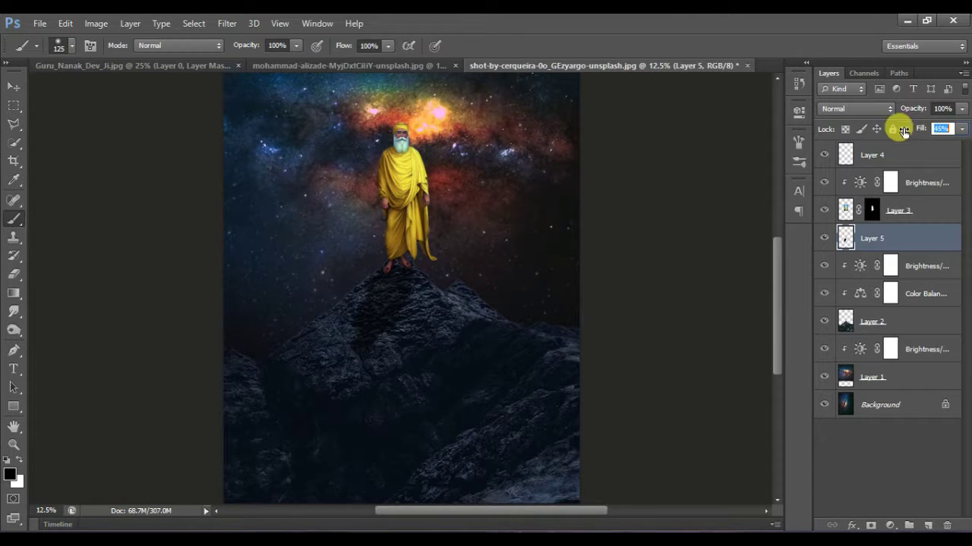
# Step: Set the mountain's Brightness/Contrast adjustment to brightness -78 and contrast 95
pyautogui.hotkey('ctrl', '-')
pyautogui.click(856, 321)
pyautogui.doubleClick(860, 265)
pyautogui.moveTo(603, 168); pyautogui.dragTo(656, 200)
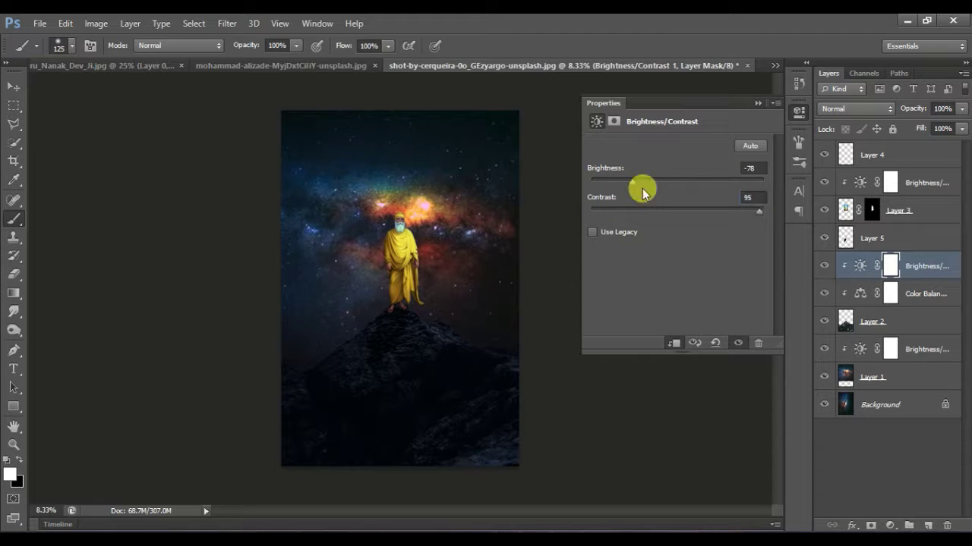
pyautogui.click(756, 103)
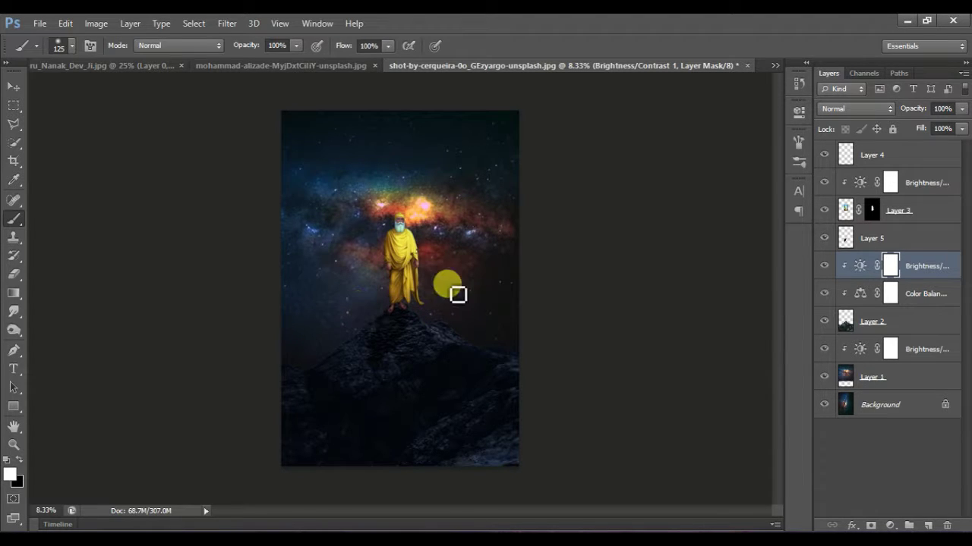
# Step: Raise the contrast in the Brightness/Contrast adjustment clipped to the galaxy
pyautogui.click(858, 368)
pyautogui.doubleClick(860, 348)
pyautogui.moveTo(606, 197); pyautogui.dragTo(657, 200)
pyautogui.click(757, 103)
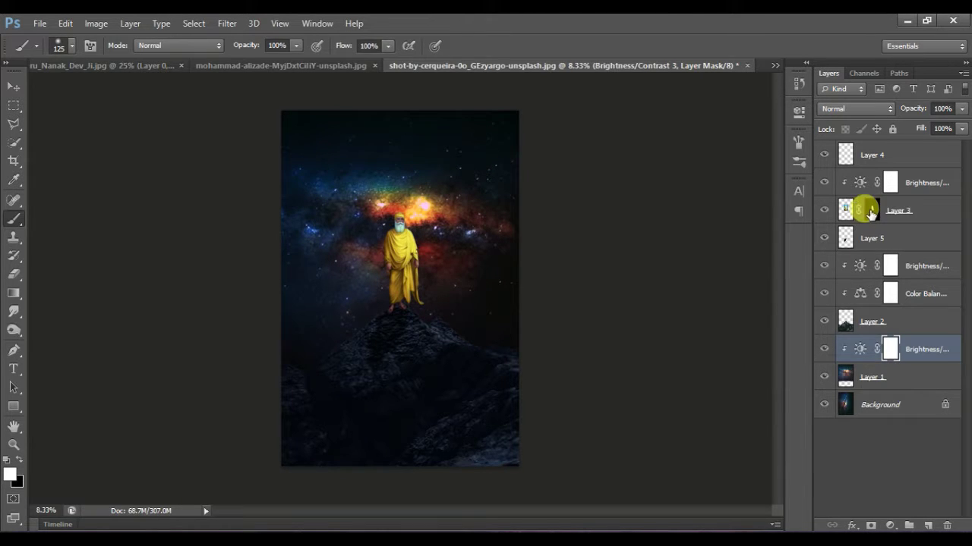
# Step: Add a Hue/Saturation adjustment clipped to the figure and target the yellows by sampling the robe
pyautogui.click(870, 214)
pyautogui.click(889, 525)
pyautogui.click(861, 347)
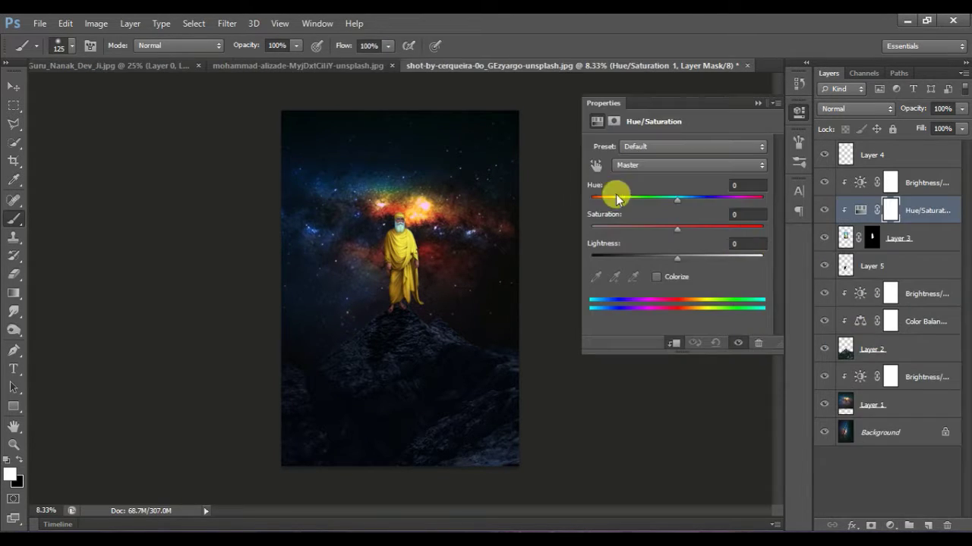
pyautogui.click(596, 165)
pyautogui.click(399, 236)
# Step: Mute the robe's yellows with saturation -79 and lightness -45, shifting the hue slightly negative
pyautogui.moveTo(678, 237); pyautogui.dragTo(658, 238)
pyautogui.moveTo(677, 199); pyautogui.dragTo(590, 201)
pyautogui.moveTo(590, 246); pyautogui.dragTo(591, 246)
pyautogui.moveTo(677, 257)
pyautogui.mouseDown()
pyautogui.moveTo(731, 254)
pyautogui.moveTo(623, 257)
pyautogui.moveTo(606, 248)
pyautogui.moveTo(664, 253)
pyautogui.mouseUp()
pyautogui.moveTo(668, 199); pyautogui.dragTo(688, 199)
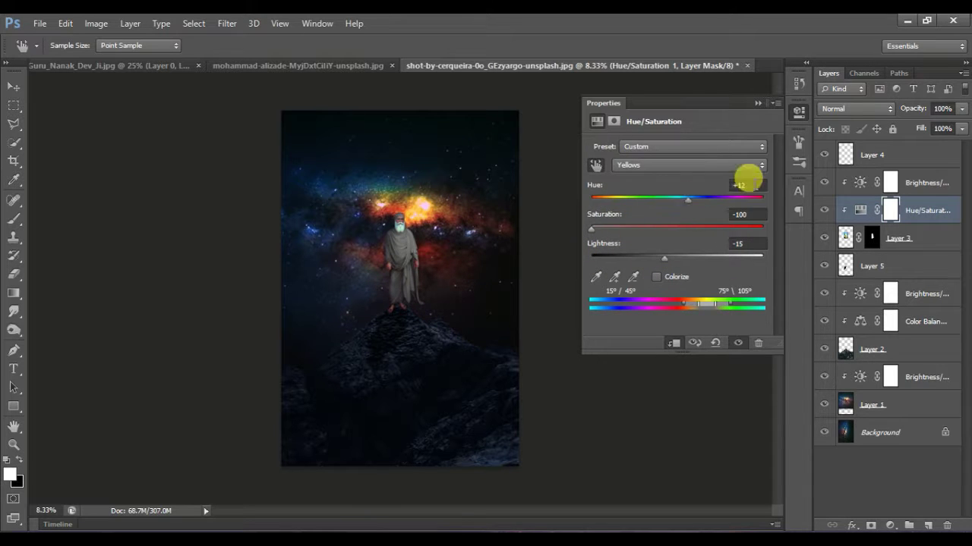
pyautogui.moveTo(608, 216); pyautogui.dragTo(601, 245)
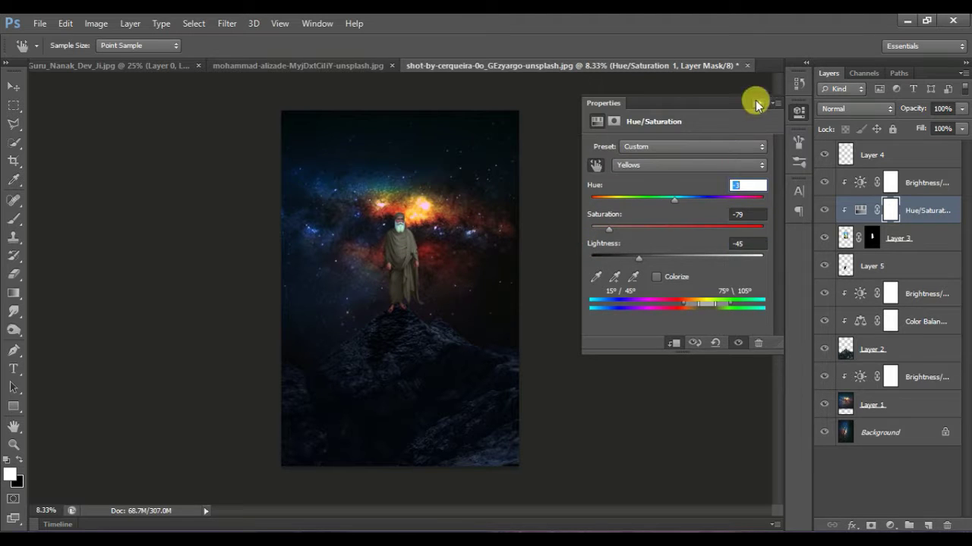
pyautogui.click(757, 103)
# Step: Add a second Brightness/Contrast adjustment clipped to the figure for brightening, and invert its mask to black
pyautogui.click(926, 182)
pyautogui.click(890, 525)
pyautogui.click(854, 263)
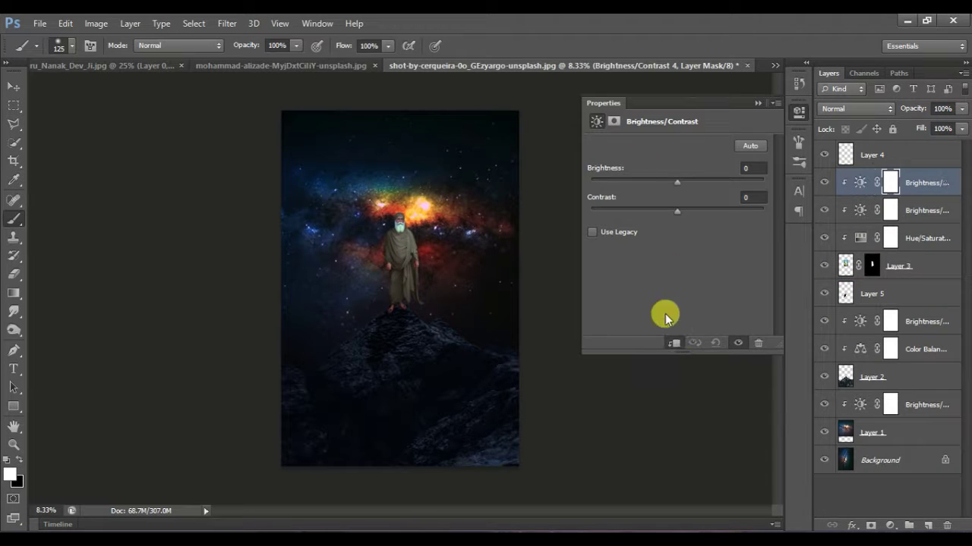
pyautogui.click(754, 103)
pyautogui.scroll(5, 368, 223)
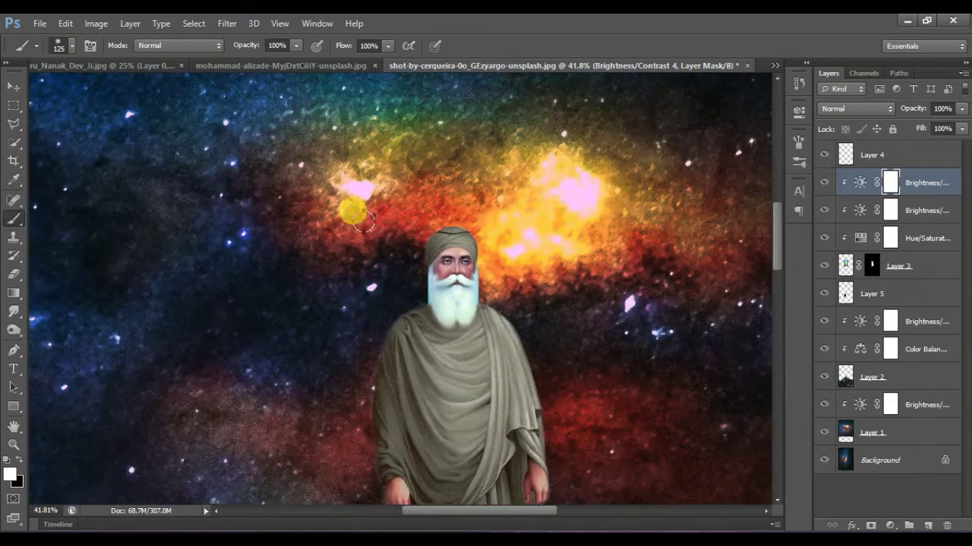
pyautogui.hotkey('ctrl', 'i')
pyautogui.scroll(-3, 446, 246)
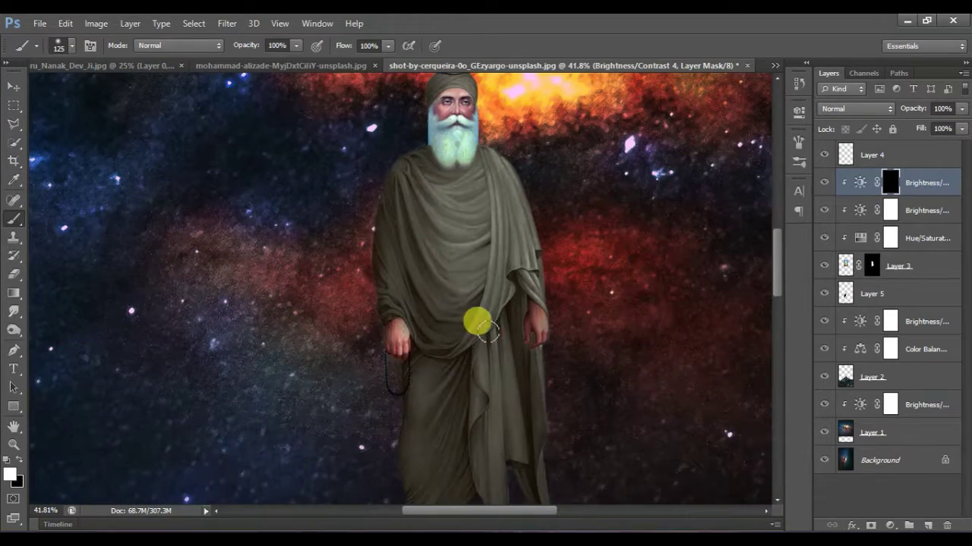
pyautogui.scroll(-1, 534, 330)
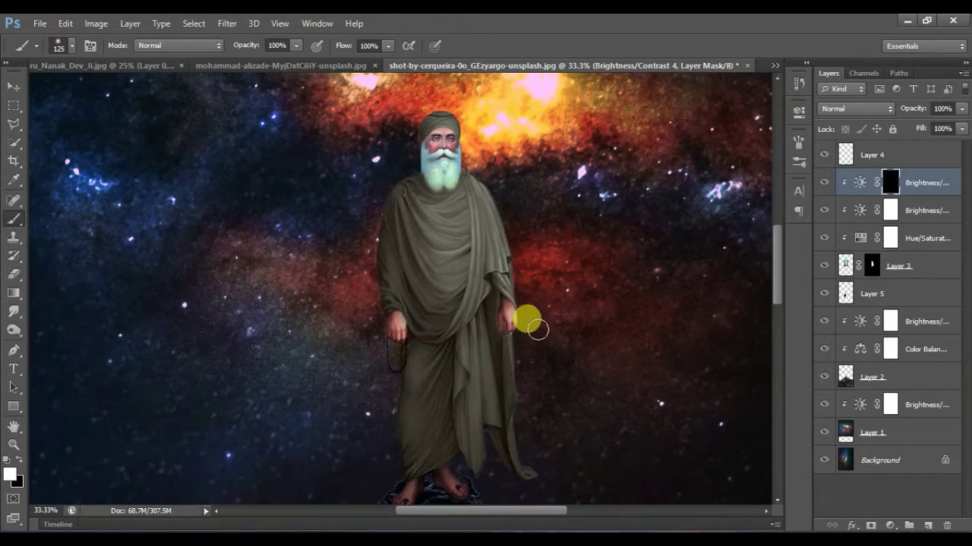
# Step: Paint a soft white glow behind the figure's head on a new layer between the shadow and figure layers
pyautogui.scroll(-3, 537, 327)
pyautogui.click(873, 294)
pyautogui.click(930, 525)
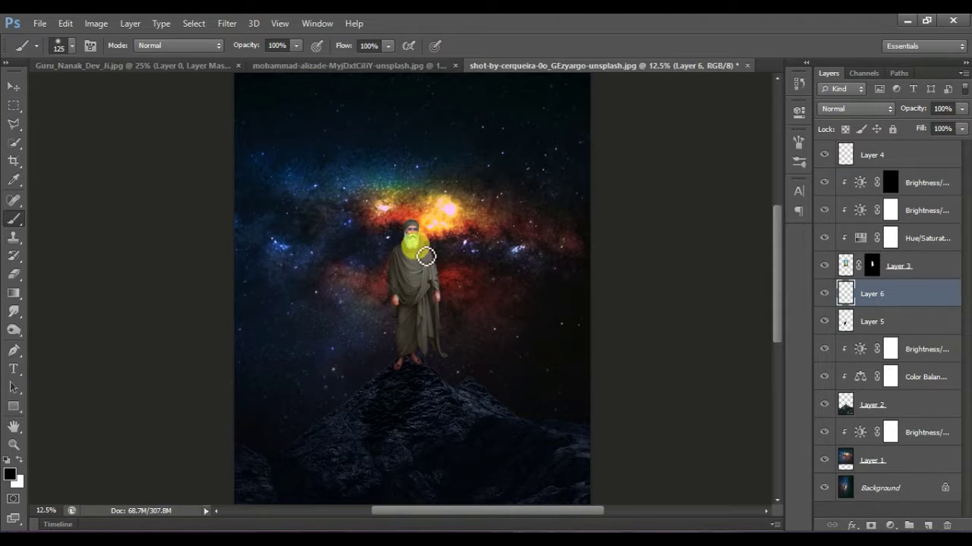
pyautogui.click(411, 229)
pyautogui.click(411, 228)
# Step: Duplicate the glow layer and stretch the copy to about 233% height, enlarging it around the whole figure
pyautogui.click(13, 86)
pyautogui.moveTo(462, 281)
pyautogui.mouseDown()
pyautogui.moveTo(559, 326)
pyautogui.moveTo(467, 282)
pyautogui.moveTo(435, 440)
pyautogui.mouseUp()
pyautogui.press('Return')
pyautogui.hotkey('ctrl', 'j')
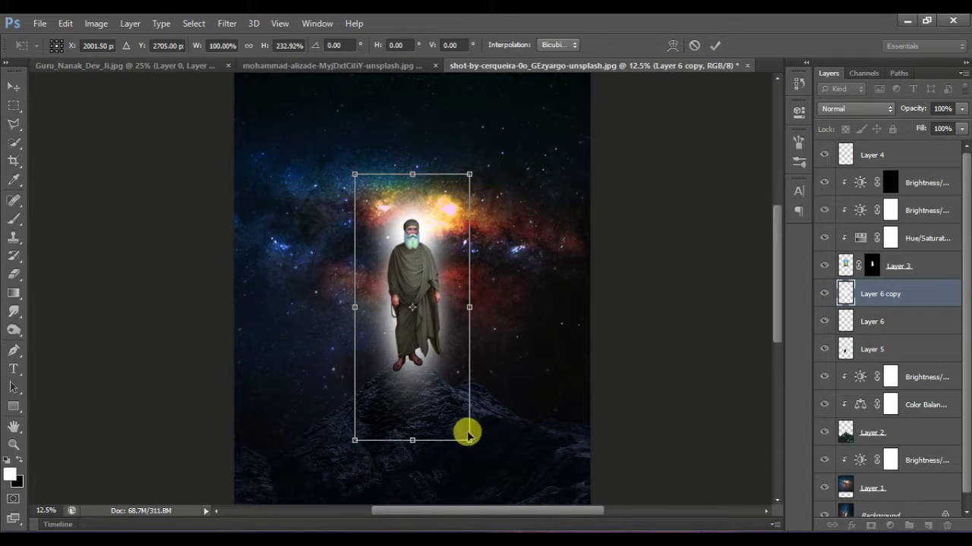
pyautogui.moveTo(456, 394); pyautogui.dragTo(540, 456)
pyautogui.press('Return')
# Step: Move the stretched glow copy beneath the mountain layer and widen it
pyautogui.moveTo(922, 460)
pyautogui.mouseDown()
pyautogui.moveTo(948, 478)
pyautogui.moveTo(921, 455)
pyautogui.mouseUp()
pyautogui.hotkey('ctrl', '-')
pyautogui.hotkey('ctrl', 't')
pyautogui.moveTo(450, 297); pyautogui.dragTo(480, 296)
pyautogui.press('Return')
# Step: Lower the glow copy's fill and enlarge it further across the sky
pyautogui.moveTo(921, 131); pyautogui.dragTo(865, 136)
pyautogui.moveTo(479, 153); pyautogui.dragTo(493, 137)
pyautogui.press('Return')
# Step: Paint a soft white rim light along the mountain ridge on a new layer clipped to the mountain
pyautogui.scroll(-1, 922, 489)
pyautogui.click(914, 398)
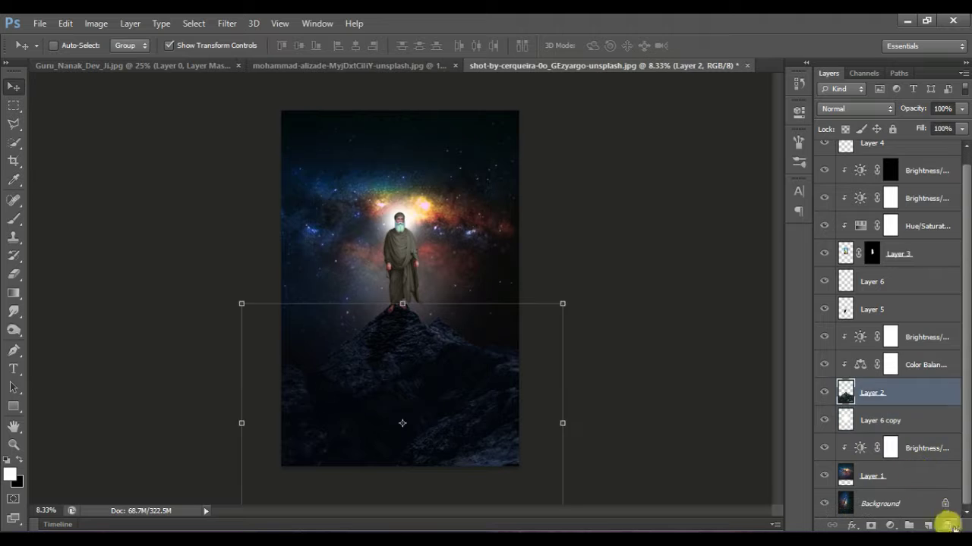
pyautogui.click(928, 525)
pyautogui.press('b')
pyautogui.moveTo(279, 339)
pyautogui.mouseDown()
pyautogui.moveTo(302, 355)
pyautogui.moveTo(379, 278)
pyautogui.mouseUp()
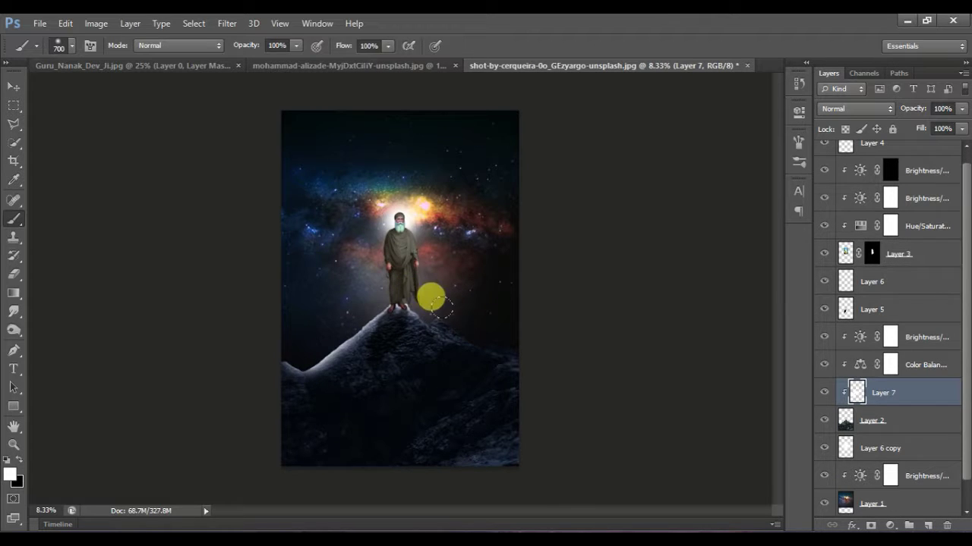
pyautogui.moveTo(516, 337)
pyautogui.mouseDown()
pyautogui.moveTo(479, 332)
pyautogui.moveTo(456, 309)
pyautogui.mouseUp()
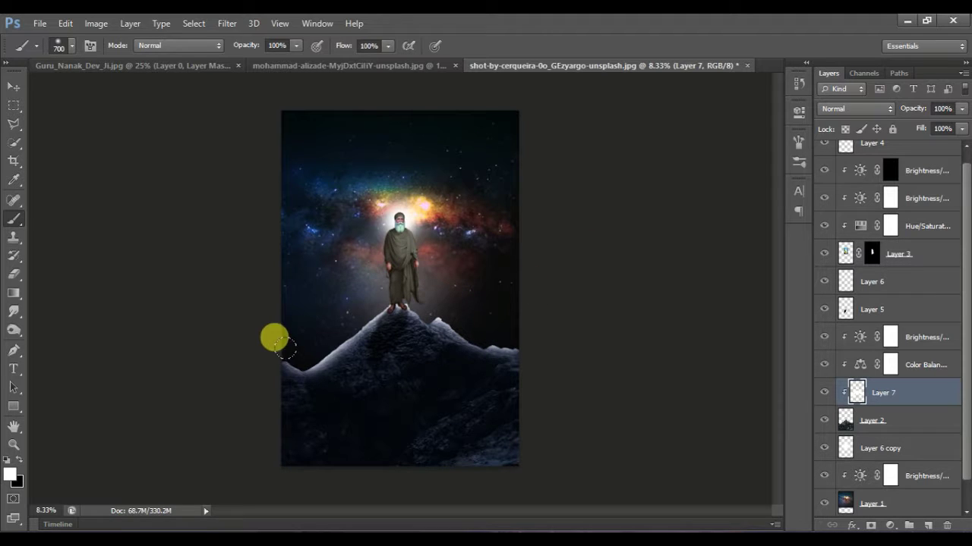
# Step: Set the ridge rim-light layer to Overlay and duplicate it, keeping the copy clipped to the mountain
pyautogui.click(856, 109)
pyautogui.click(835, 288)
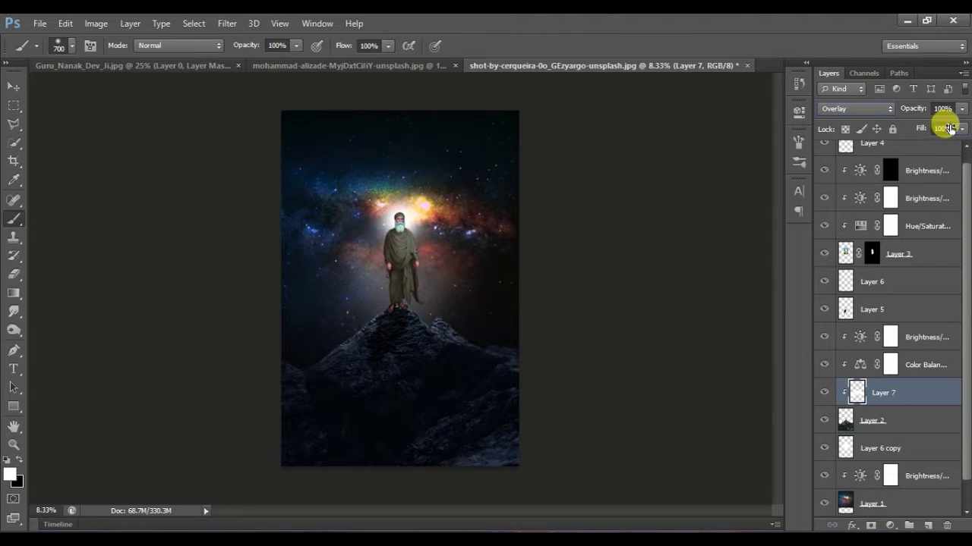
pyautogui.hotkey('ctrl', 'j')
pyautogui.keyDown('alt'); pyautogui.click(887, 404); pyautogui.keyUp('alt')
# Step: Nudge the rim-light copy slightly down and reduce its fill to 30%
pyautogui.moveTo(921, 131); pyautogui.dragTo(868, 129)
pyautogui.click(12, 86)
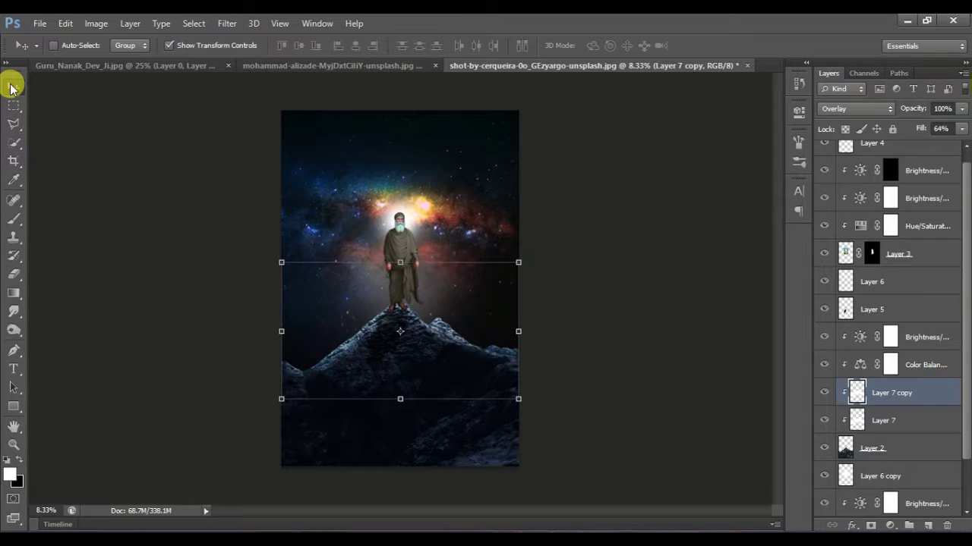
pyautogui.hotkey('shift', 'Down')
pyautogui.hotkey('shift', 'Down')
pyautogui.hotkey('shift', 'Down')
pyautogui.moveTo(921, 128); pyautogui.dragTo(832, 143)
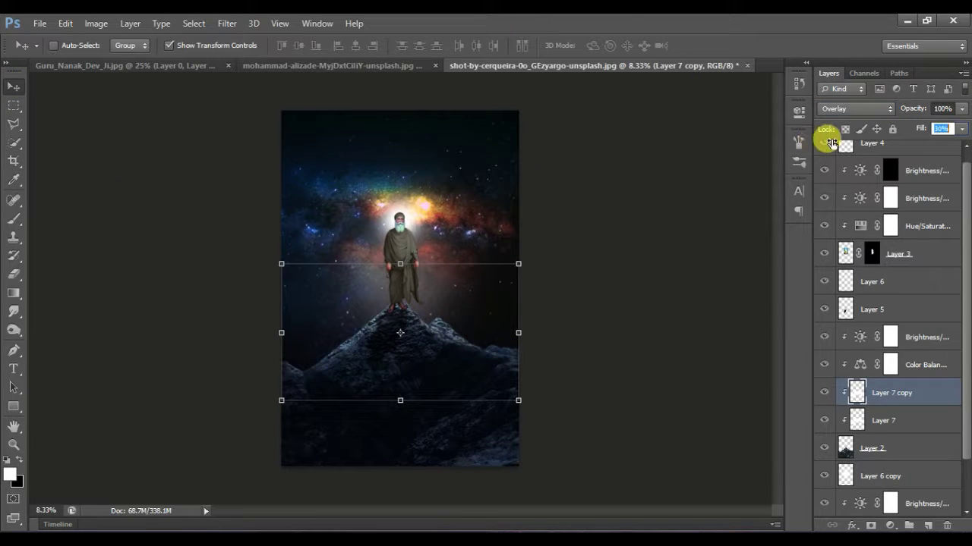
# Step: Set the blend mode of the large glow layer beneath the mountain to Overlay
pyautogui.click(882, 420)
pyautogui.scroll(-2, 882, 420)
pyautogui.click(878, 420)
pyautogui.click(861, 110)
pyautogui.click(832, 294)
# Step: Duplicate the large glow layer, giving the copy Normal blending and a 13% fill
pyautogui.moveTo(917, 129); pyautogui.dragTo(851, 324)
pyautogui.hotkey('ctrl', 'j')
pyautogui.click(877, 113)
pyautogui.click(835, 124)
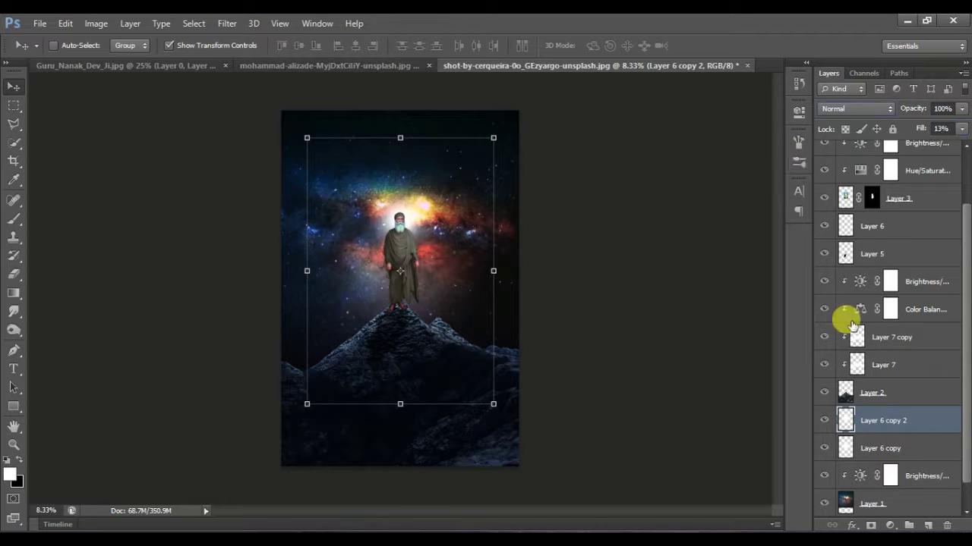
# Step: Move the small glow up behind the figure's head and clip a yellow (#ffe328) solid color fill layer to it
pyautogui.click(872, 226)
pyautogui.moveTo(412, 243); pyautogui.dragTo(402, 212)
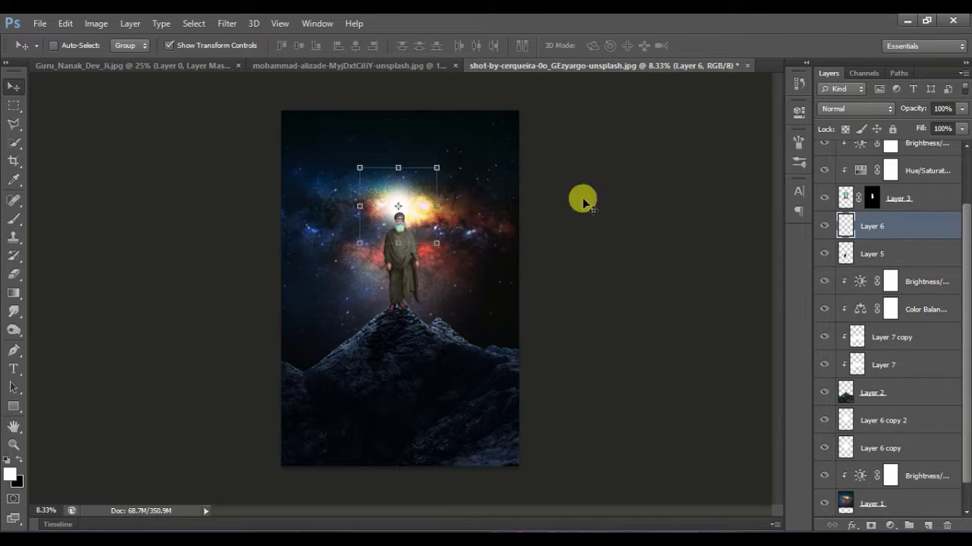
pyautogui.click(884, 525)
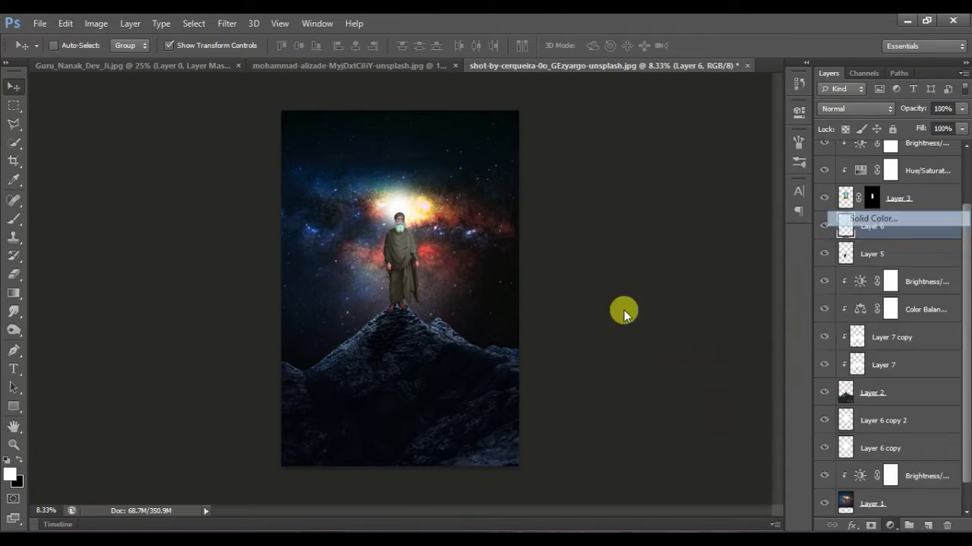
pyautogui.click(888, 217)
pyautogui.click(722, 277)
pyautogui.click(817, 429)
pyautogui.click(771, 269)
pyautogui.click(936, 261)
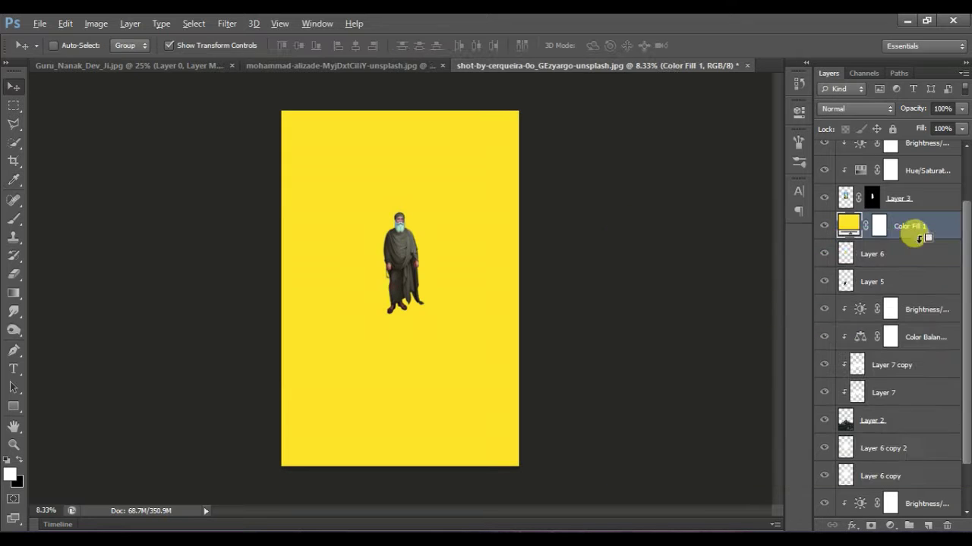
pyautogui.hotkey('ctrl', 'alt', 'g')
# Step: Change the glow's solid color fill to pale yellow #fff4ac
pyautogui.doubleClick(860, 223)
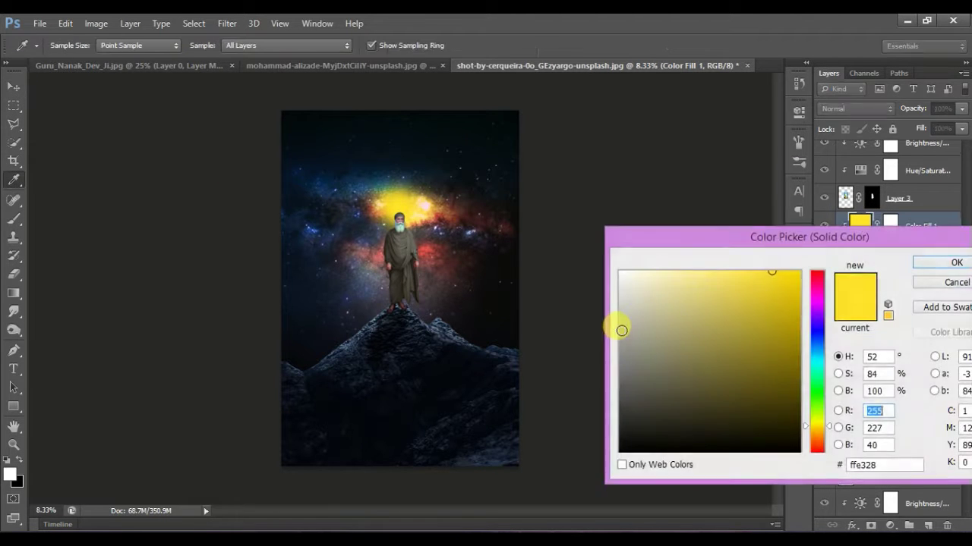
pyautogui.moveTo(707, 346); pyautogui.dragTo(682, 217)
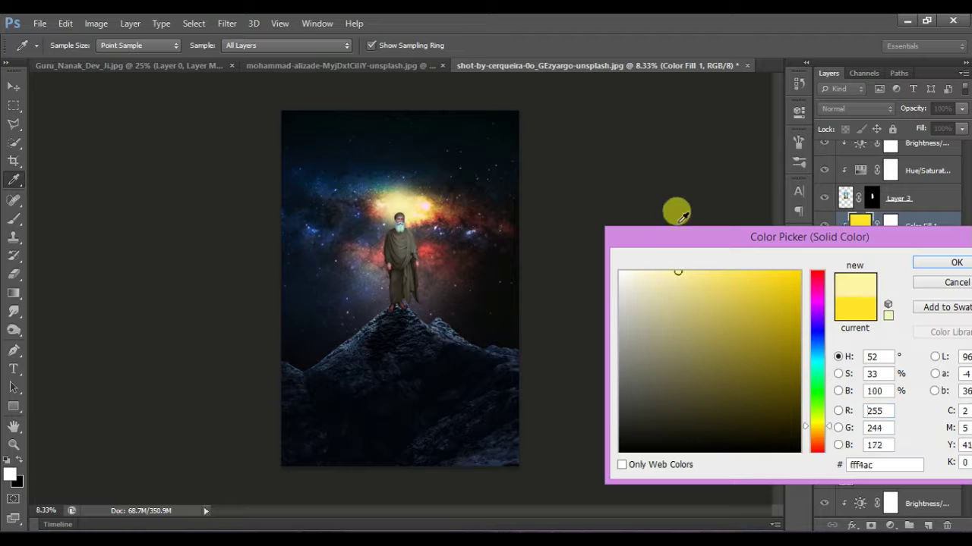
pyautogui.click(931, 266)
# Step: Stretch the small glow slightly downward and try contrast blend modes such as Hard Light and Linear Light on it
pyautogui.click(871, 252)
pyautogui.moveTo(417, 245); pyautogui.dragTo(419, 254)
pyautogui.press('Return')
pyautogui.click(859, 109)
pyautogui.click(858, 110)
pyautogui.scroll(-14, 859, 109)
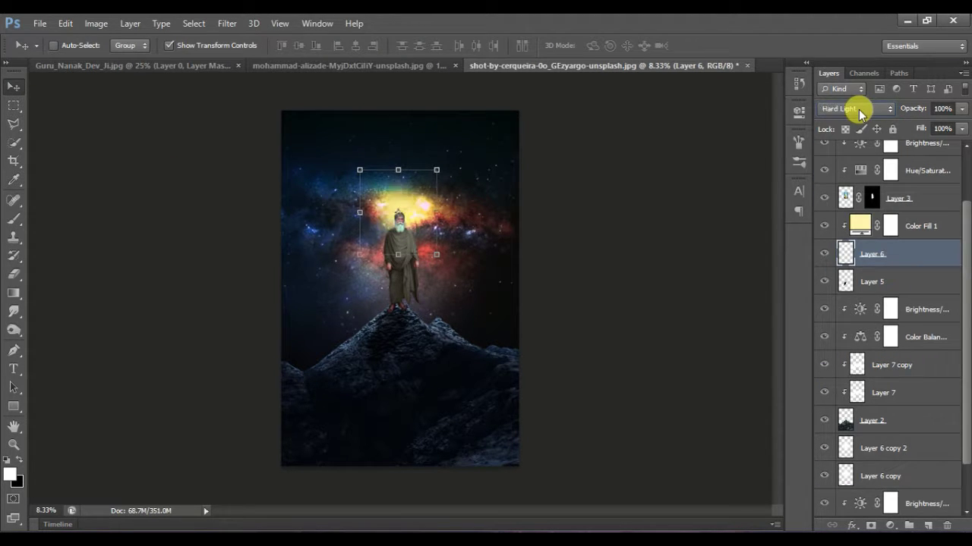
pyautogui.scroll(5, 860, 113)
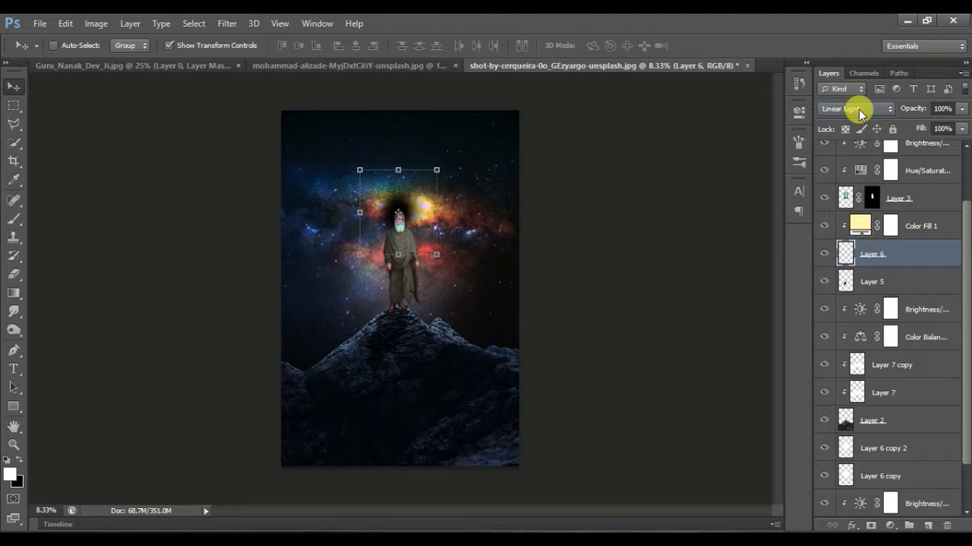
# Step: Merge the pale yellow fill into the small glow and duplicate it, giving the copy Normal blending and a 59% fill
pyautogui.click(907, 224)
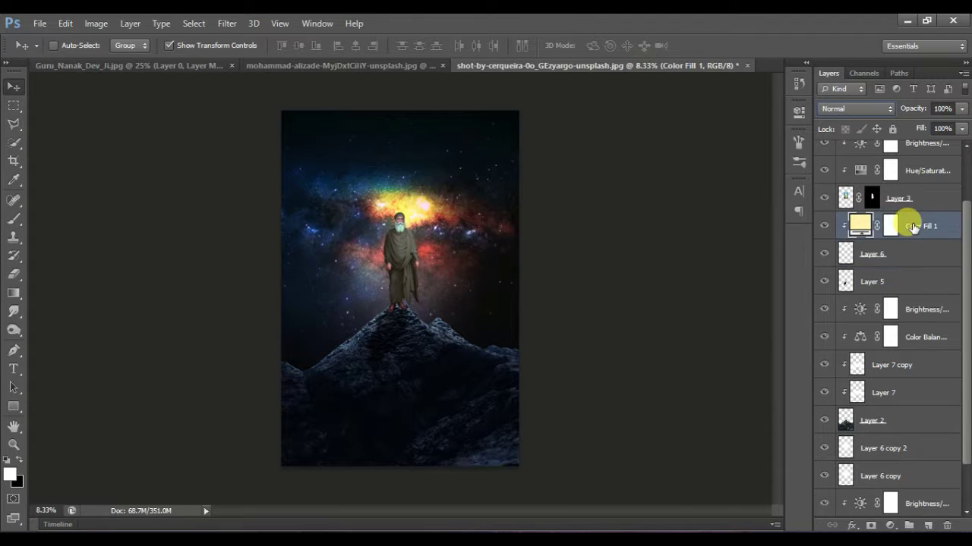
pyautogui.hotkey('ctrl', 'e')
pyautogui.hotkey('ctrl', 'j')
pyautogui.click(866, 111)
pyautogui.click(858, 122)
pyautogui.moveTo(922, 130)
pyautogui.mouseDown()
pyautogui.moveTo(872, 134)
pyautogui.moveTo(915, 135)
pyautogui.mouseUp()
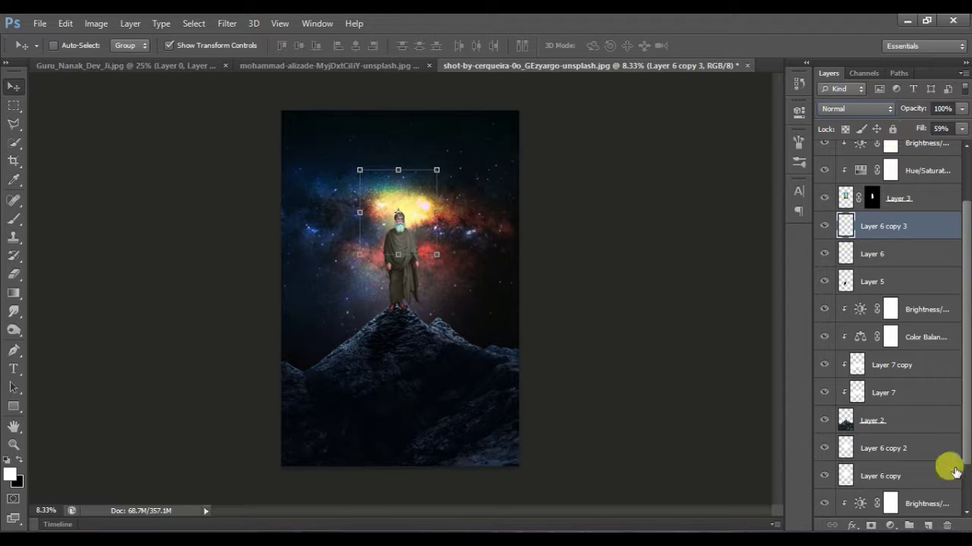
# Step: Add a Hue/Saturation adjustment to the galaxy background and lower the saturation to mute its colors
pyautogui.scroll(-2, 941, 456)
pyautogui.click(878, 474)
pyautogui.click(892, 526)
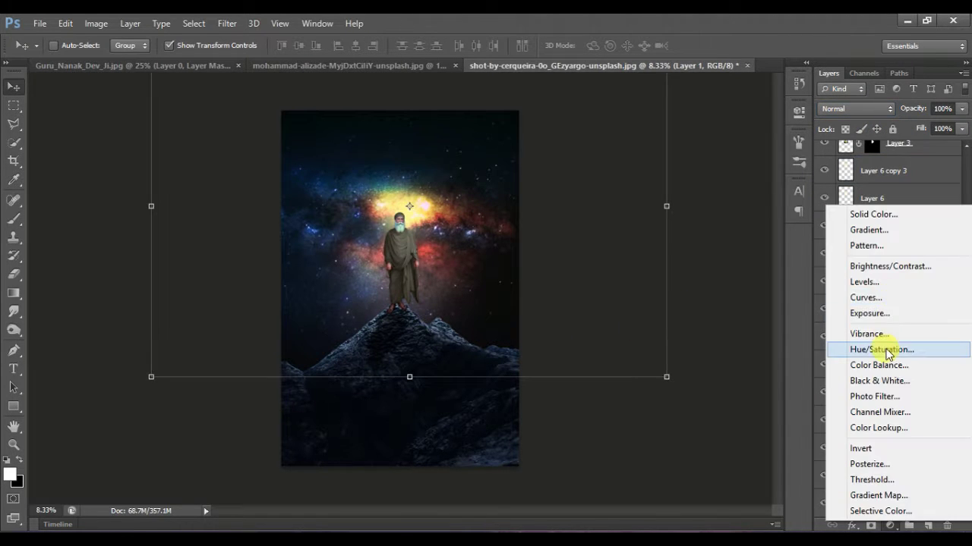
pyautogui.click(892, 347)
pyautogui.moveTo(613, 186); pyautogui.dragTo(767, 190)
pyautogui.moveTo(605, 216); pyautogui.dragTo(510, 214)
pyautogui.moveTo(596, 240); pyautogui.dragTo(507, 193)
pyautogui.moveTo(607, 215); pyautogui.dragTo(589, 188)
pyautogui.click(757, 102)
# Step: Create a layer directly beneath the mountain and paint a soft white glow along the whole ridge with a 1000 px brush
pyautogui.scroll(4, 945, 431)
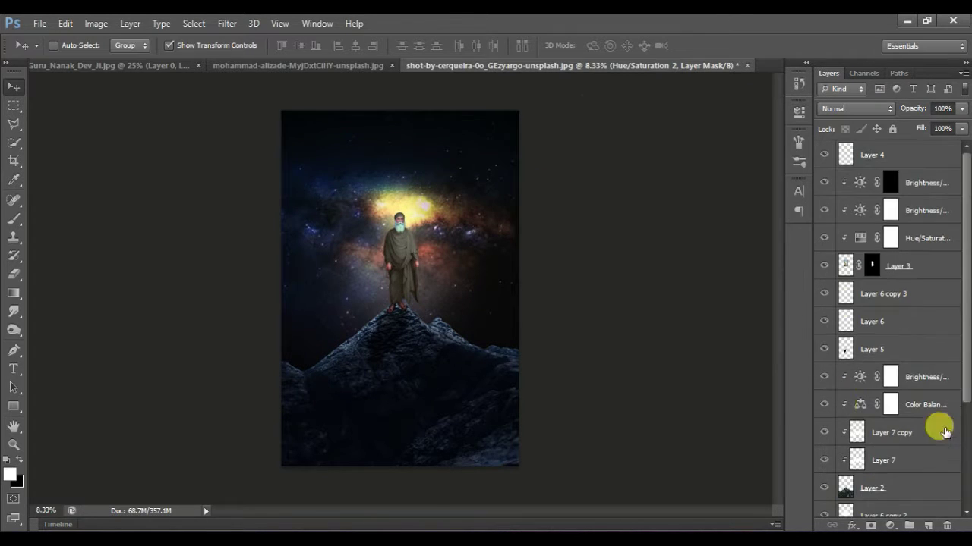
pyautogui.click(907, 155)
pyautogui.scroll(4, 557, 305)
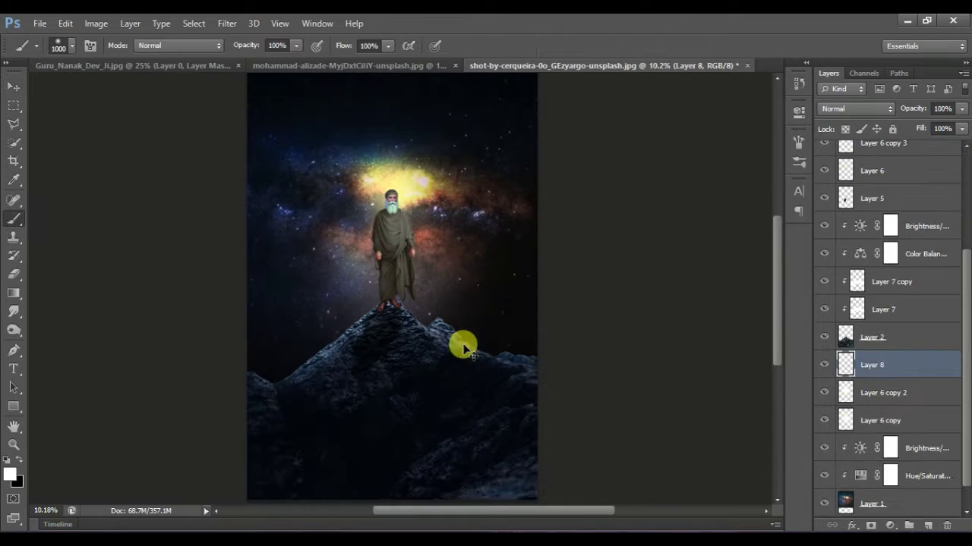
pyautogui.moveTo(210, 367)
pyautogui.mouseDown()
pyautogui.moveTo(360, 280)
pyautogui.moveTo(480, 349)
pyautogui.moveTo(532, 351)
pyautogui.mouseUp()
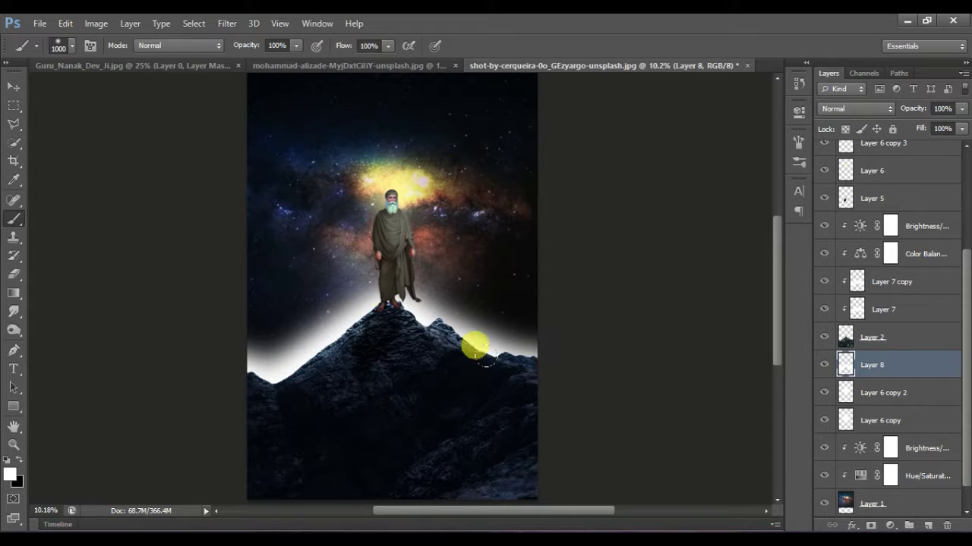
# Step: Nudge the white ridge glow down, widen it to about 105%, and reduce its fill to 58%
pyautogui.click(21, 91)
pyautogui.hotkey('shift', 'Down')
pyautogui.hotkey('shift', 'Down')
pyautogui.hotkey('shift', 'Down')
pyautogui.hotkey('shift', 'Down')
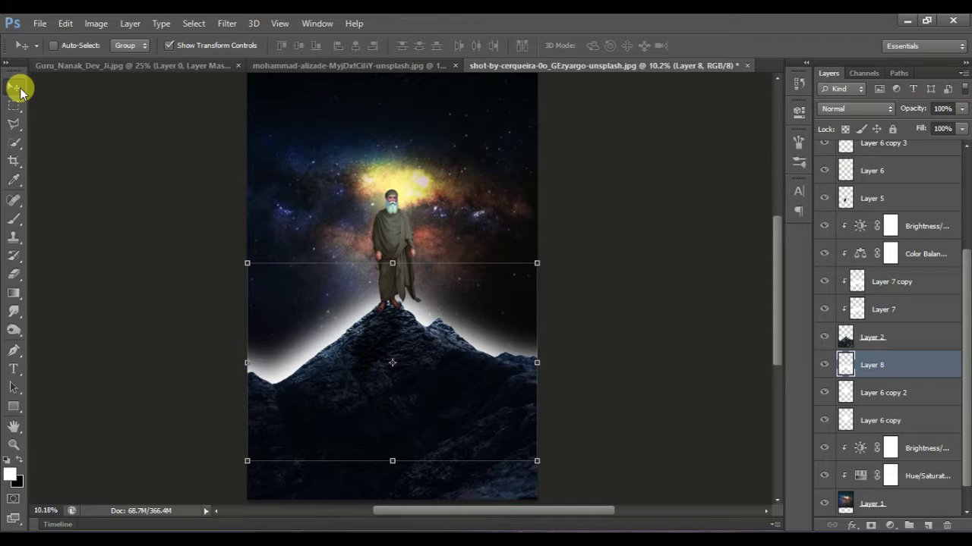
pyautogui.moveTo(535, 360); pyautogui.dragTo(551, 360)
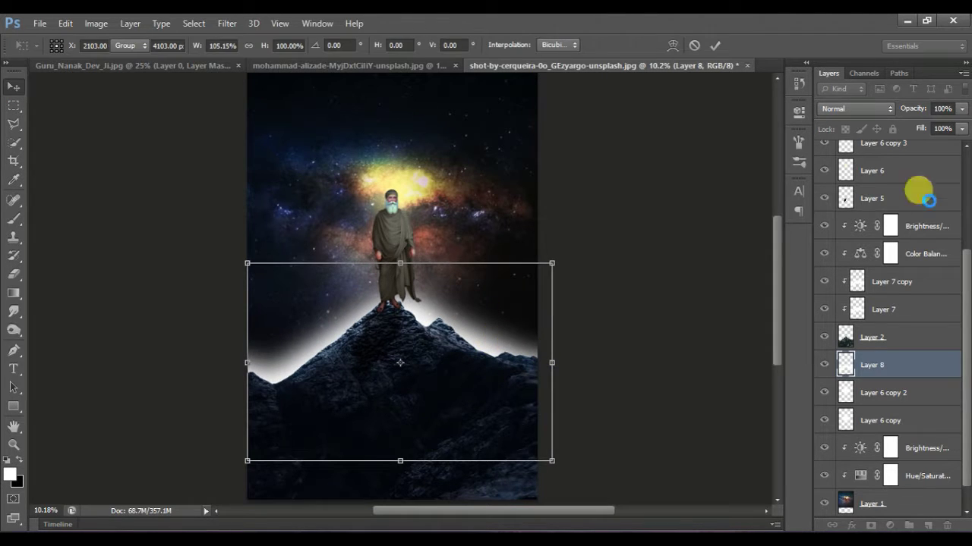
pyautogui.press('Return')
pyautogui.moveTo(920, 129); pyautogui.dragTo(889, 129)
# Step: Add a layer clipped to the mountain, paint soft white light above the ridge, and set the layer's fill to 33%
pyautogui.click(888, 343)
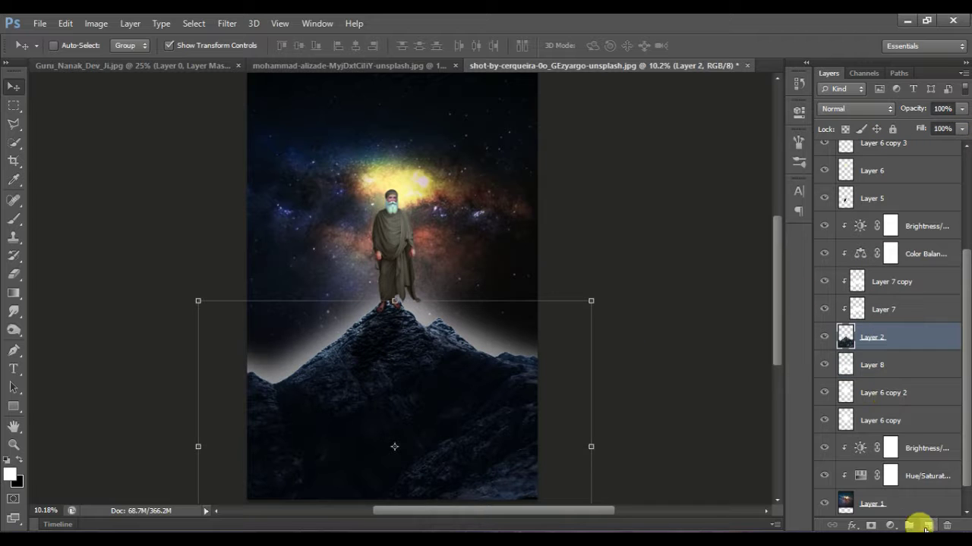
pyautogui.click(928, 525)
pyautogui.press('b')
pyautogui.moveTo(272, 331)
pyautogui.mouseDown()
pyautogui.moveTo(238, 326)
pyautogui.moveTo(321, 260)
pyautogui.mouseUp()
pyautogui.moveTo(402, 262); pyautogui.dragTo(519, 301)
pyautogui.moveTo(922, 135)
pyautogui.mouseDown()
pyautogui.moveTo(800, 140)
pyautogui.moveTo(830, 140)
pyautogui.mouseUp()
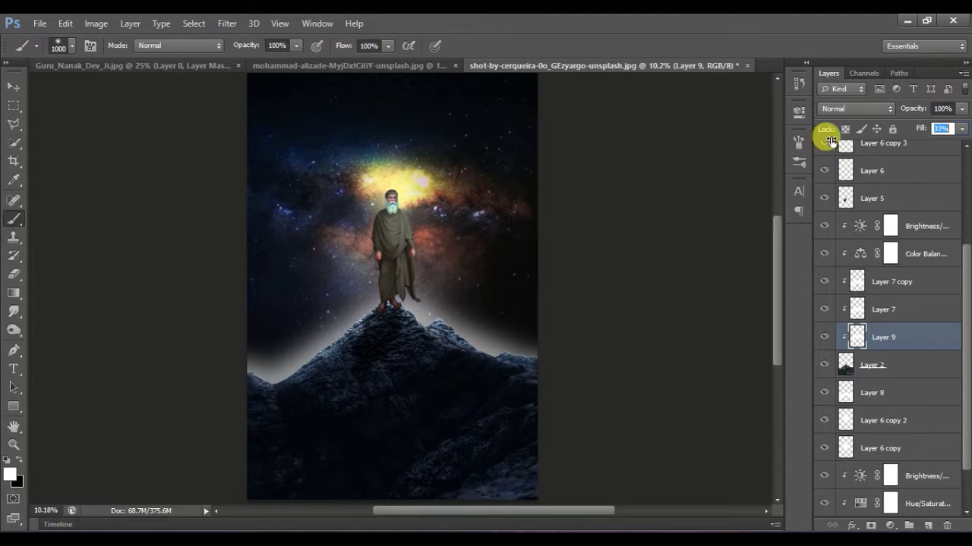
pyautogui.scroll(2, 524, 180)
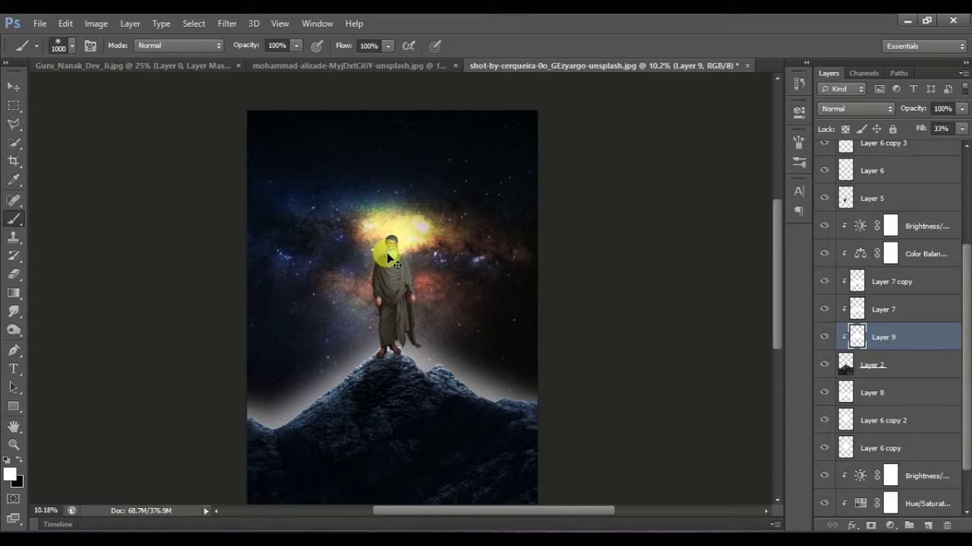
# Step: Paint more soft white light around the standing figure on the ridge glow layer
pyautogui.click(878, 387)
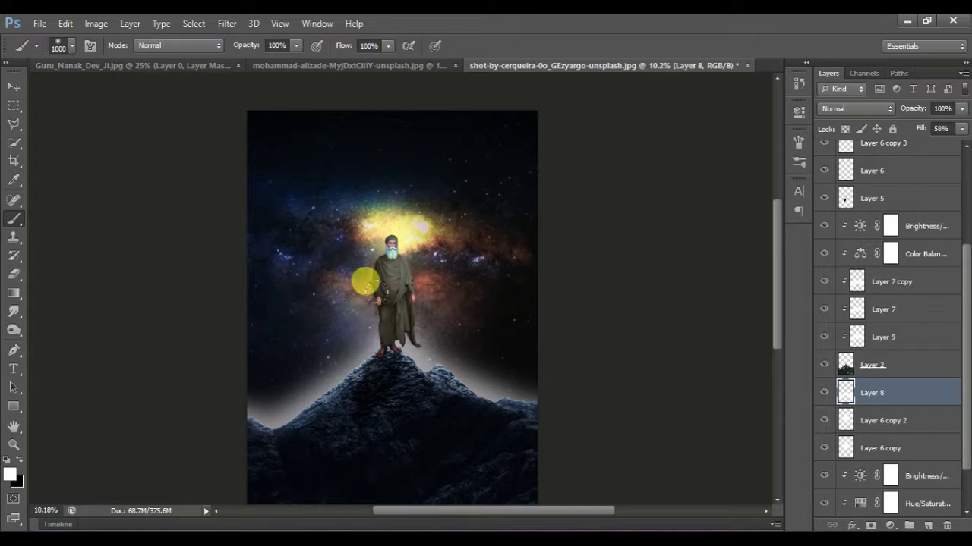
pyautogui.scroll(-1, 445, 347)
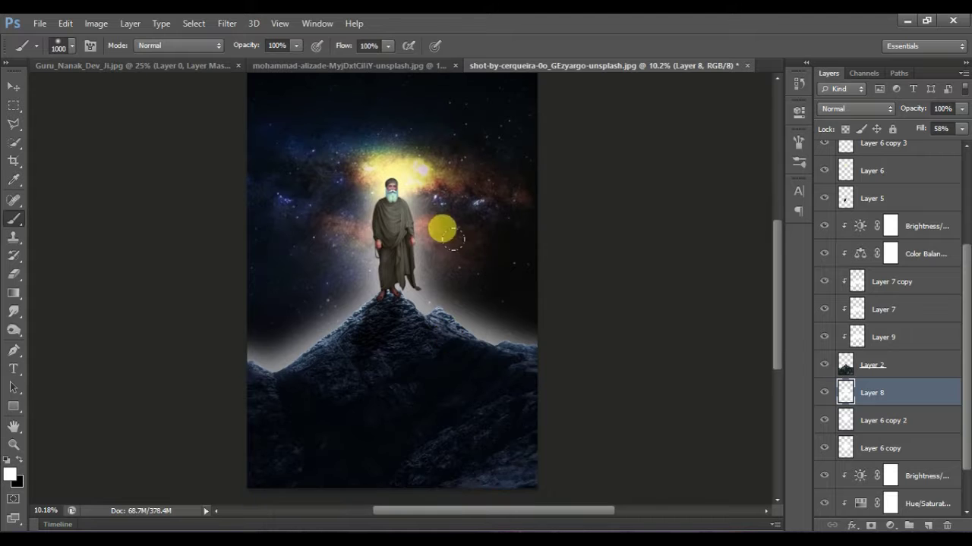
pyautogui.click(887, 444)
# Step: Add a layer clipped to the figure and paint white rim light down the robe's right edge to the trailing hem
pyautogui.scroll(-2, 887, 440)
pyautogui.scroll(3, 877, 323)
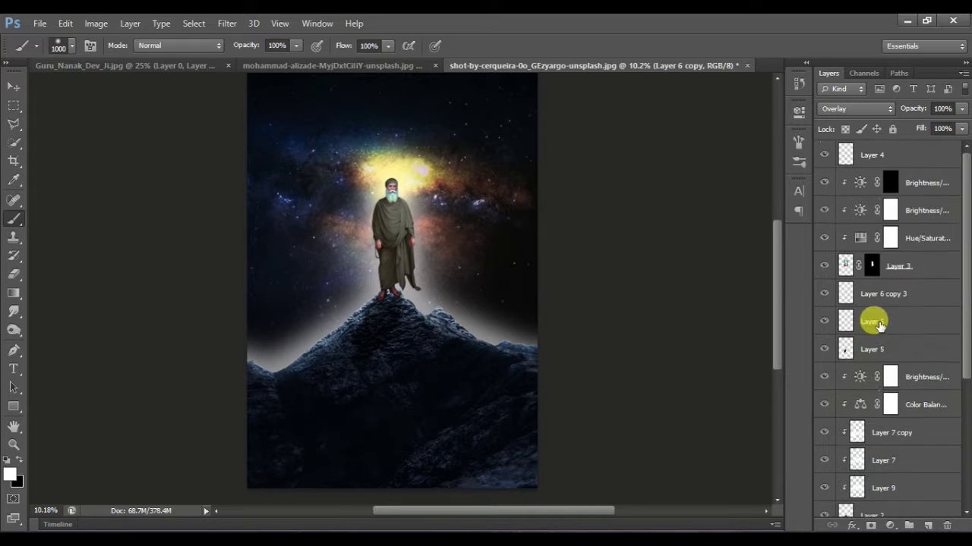
pyautogui.click(893, 265)
pyautogui.click(928, 524)
pyautogui.scroll(8, 423, 349)
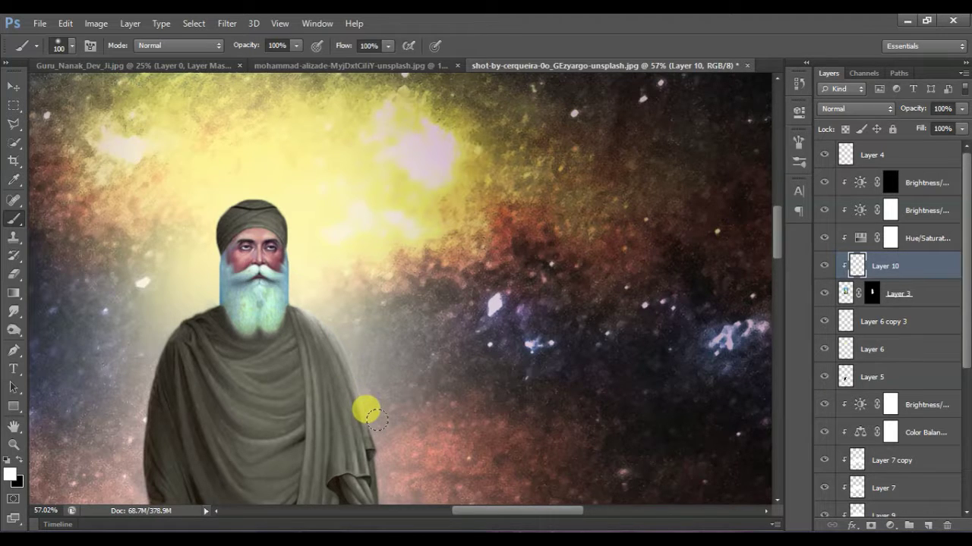
pyautogui.scroll(-5, 374, 414)
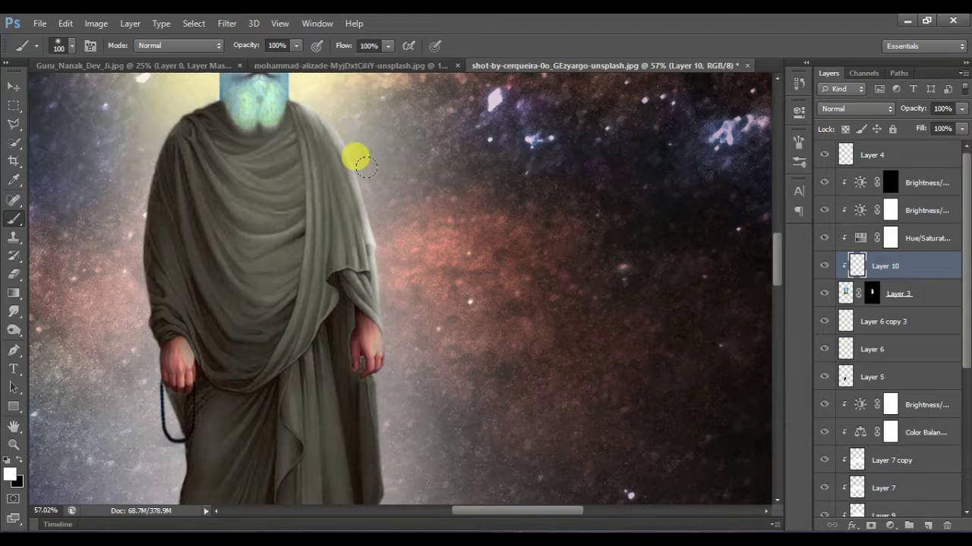
pyautogui.scroll(-3, 353, 157)
pyautogui.scroll(-3, 379, 357)
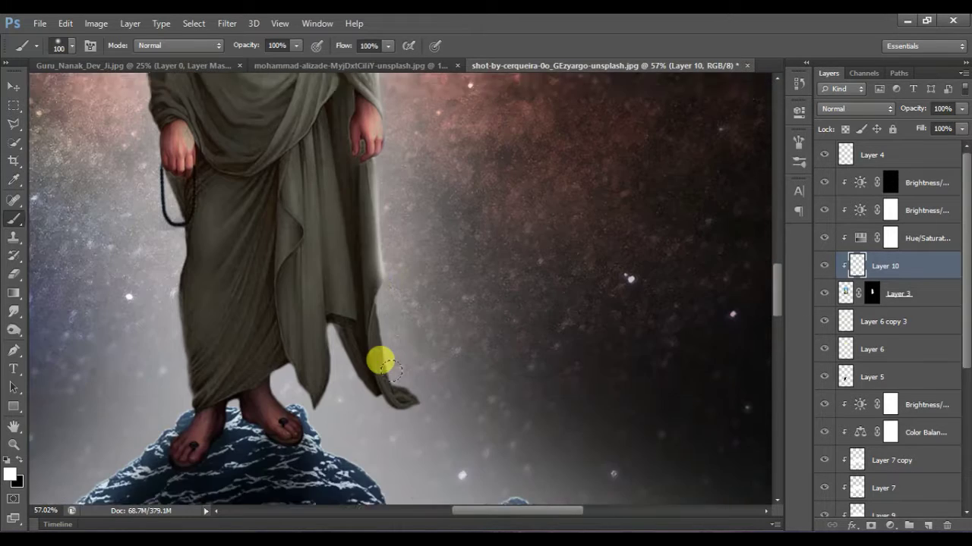
pyautogui.moveTo(373, 269)
pyautogui.mouseDown()
pyautogui.moveTo(392, 330)
pyautogui.moveTo(412, 380)
pyautogui.mouseUp()
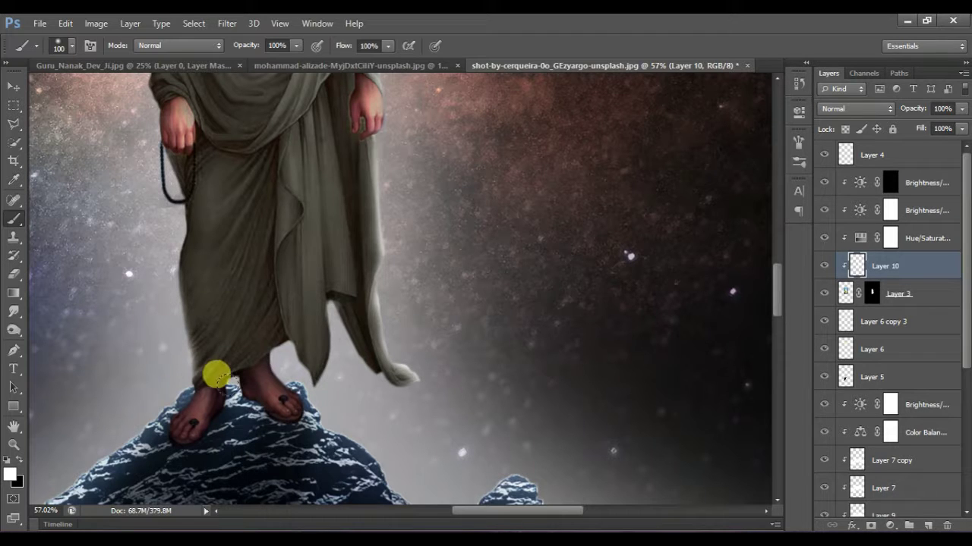
# Step: Paint white rim light at the ankle, up the robe's left edge, and around the beard and turban
pyautogui.click(227, 384)
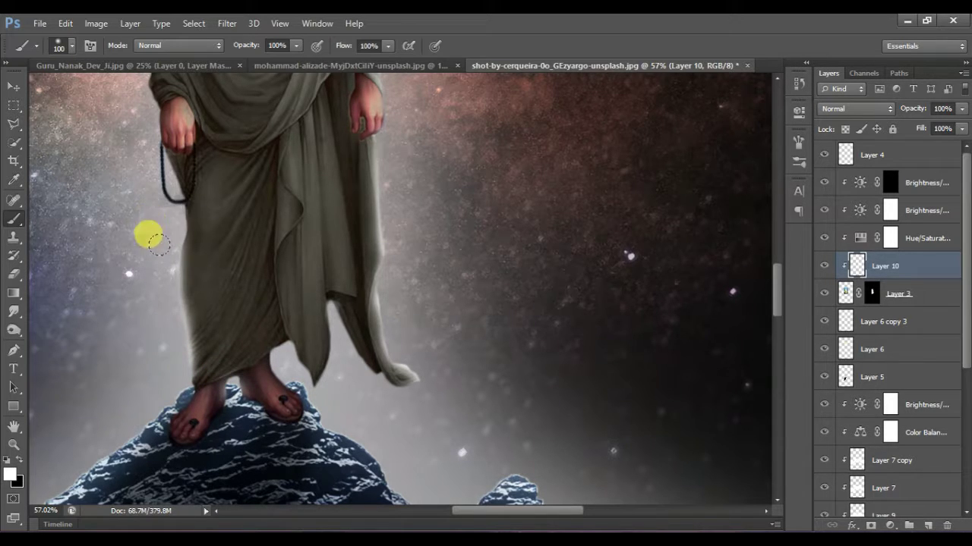
pyautogui.scroll(4, 167, 340)
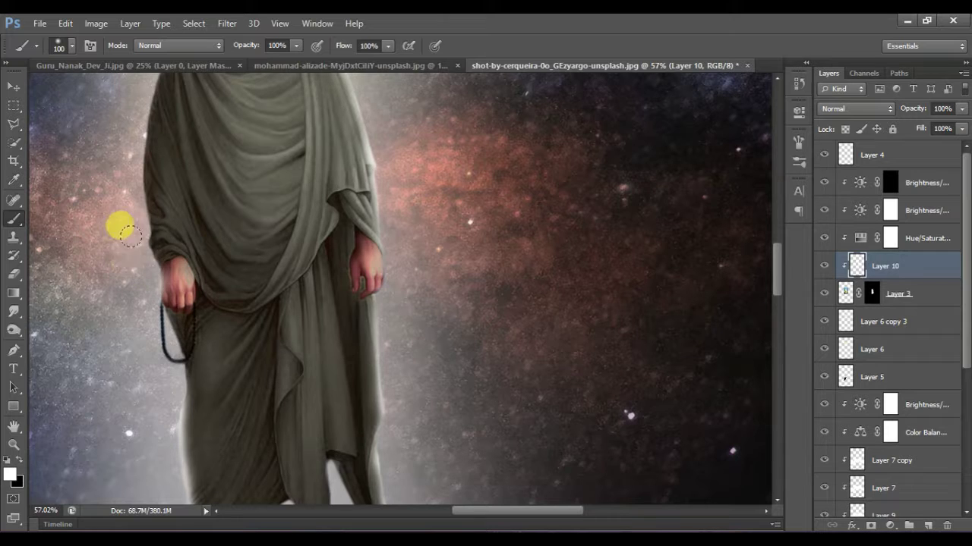
pyautogui.scroll(3, 125, 311)
pyautogui.moveTo(133, 353)
pyautogui.mouseDown()
pyautogui.moveTo(112, 259)
pyautogui.moveTo(131, 223)
pyautogui.moveTo(116, 305)
pyautogui.moveTo(122, 199)
pyautogui.moveTo(149, 156)
pyautogui.moveTo(119, 275)
pyautogui.mouseUp()
pyautogui.scroll(3, 120, 275)
pyautogui.scroll(1, 133, 270)
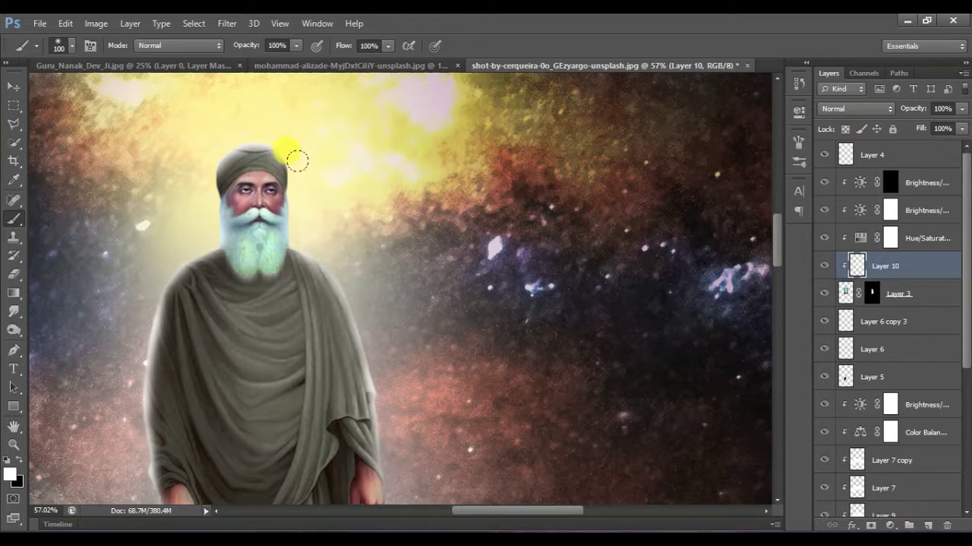
# Step: Set the figure's rim-light layer to Overlay at 100% fill and duplicate it, clipping the copy to the figure
pyautogui.scroll(-5, 383, 223)
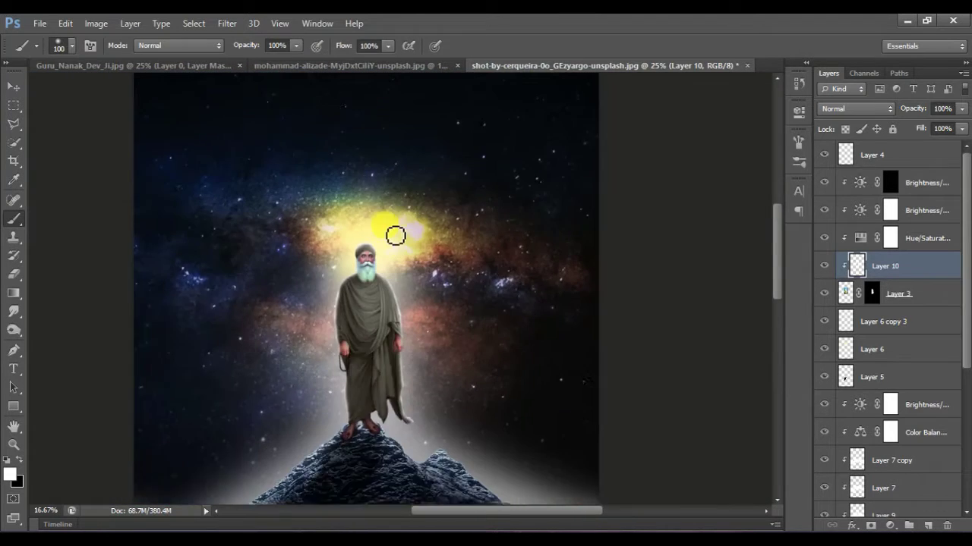
pyautogui.moveTo(920, 132); pyautogui.dragTo(944, 148)
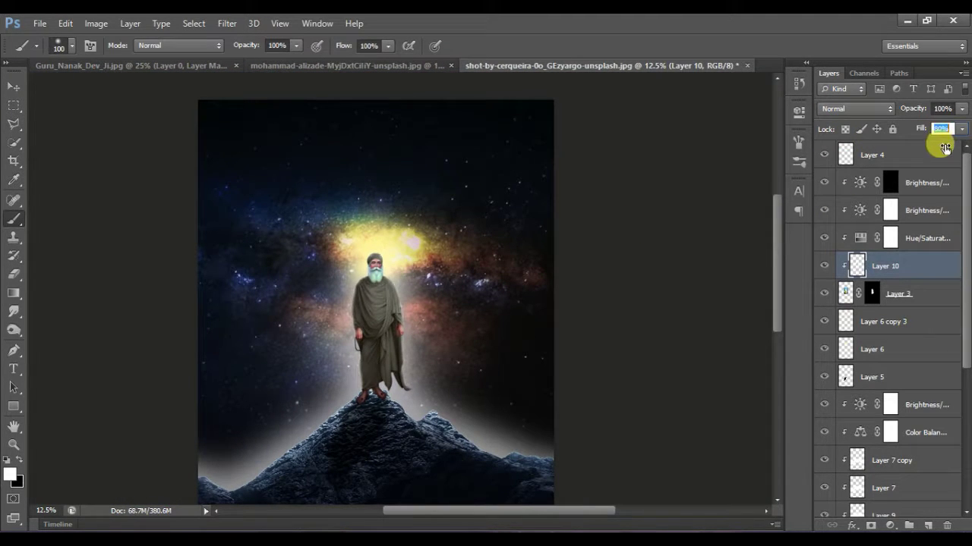
pyautogui.click(860, 110)
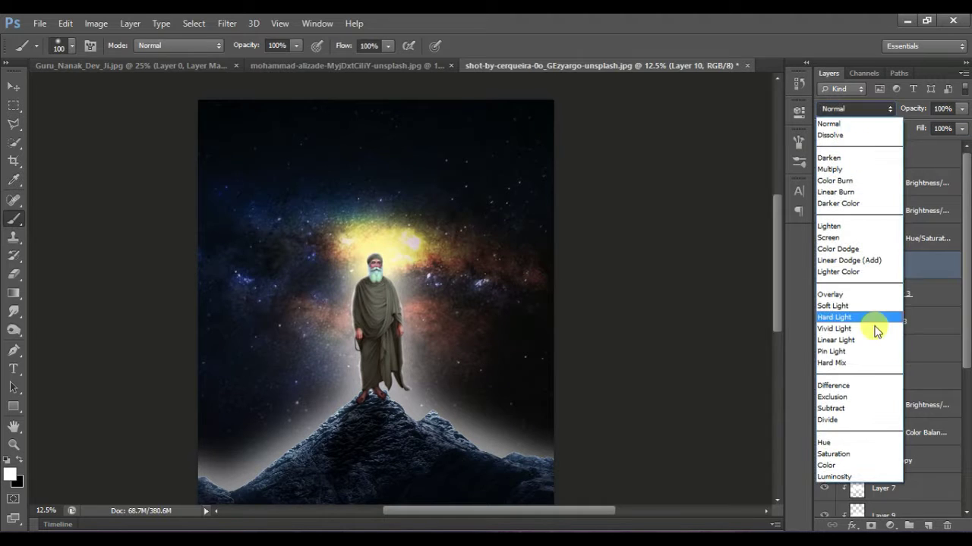
pyautogui.click(846, 294)
pyautogui.hotkey('ctrl', 'j')
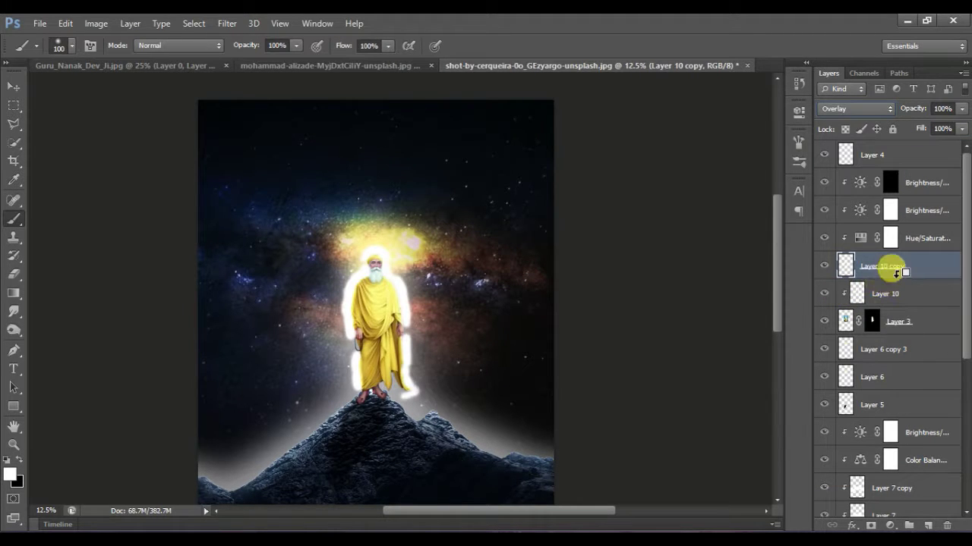
pyautogui.keyDown('alt'); pyautogui.click(897, 271); pyautogui.keyUp('alt')
# Step: Reduce the fill of the figure's rim-light copy to 39%
pyautogui.moveTo(919, 128); pyautogui.dragTo(873, 143)
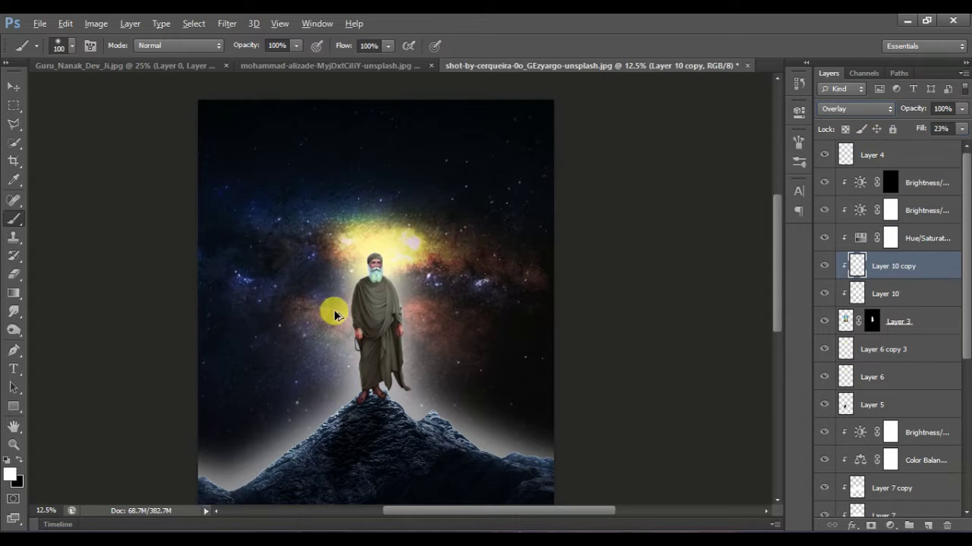
pyautogui.moveTo(331, 309); pyautogui.dragTo(425, 340)
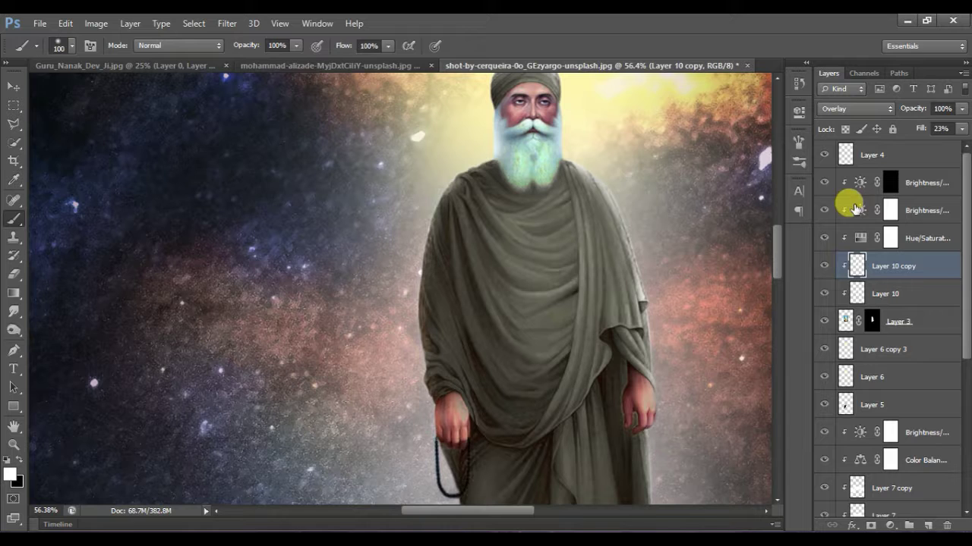
pyautogui.moveTo(916, 135)
pyautogui.mouseDown()
pyautogui.moveTo(924, 132)
pyautogui.moveTo(903, 133)
pyautogui.moveTo(927, 132)
pyautogui.moveTo(914, 135)
pyautogui.mouseUp()
pyautogui.hotkey('ctrl', '-')
pyautogui.hotkey('ctrl', '-')
pyautogui.hotkey('ctrl', '-')
pyautogui.hotkey('ctrl', '-')
pyautogui.hotkey('ctrl', '-')
pyautogui.hotkey('ctrl', '-')
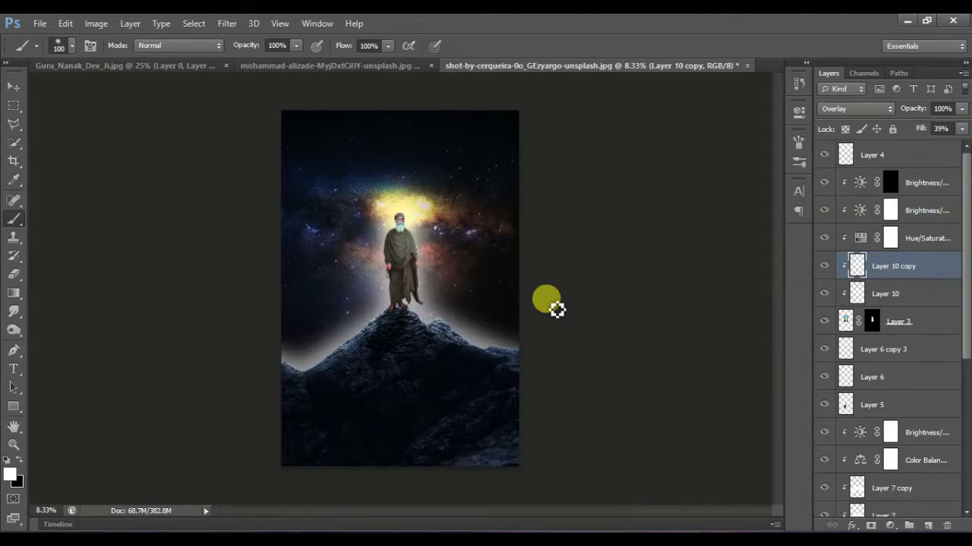
# Step: Bring the teal sunset sky photo into the composition above the galaxy background and scale it to fill the canvas behind the mountain
pyautogui.press('v')
pyautogui.keyDown('ctrl'); pyautogui.click(384, 428); pyautogui.keyUp('ctrl')
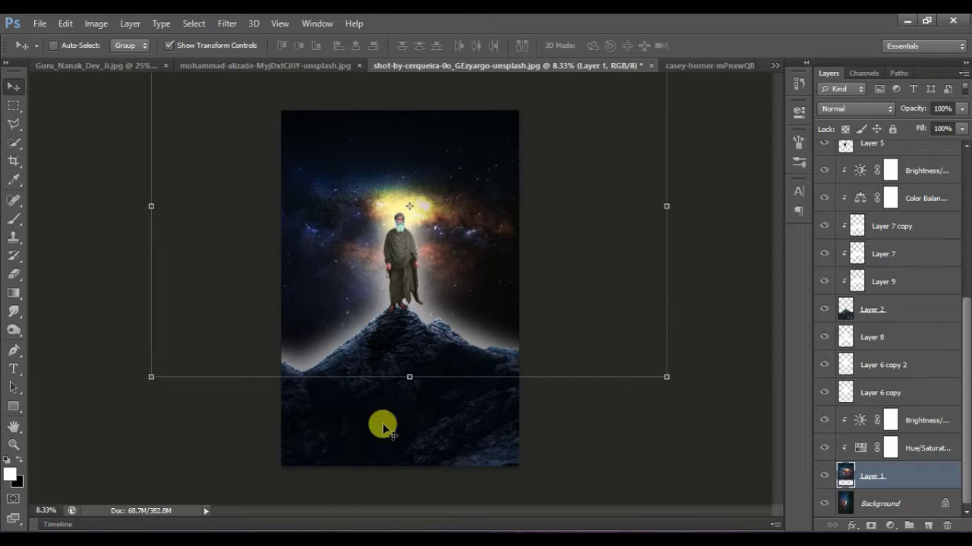
pyautogui.click(712, 67)
pyautogui.moveTo(382, 232); pyautogui.dragTo(384, 152)
pyautogui.moveTo(495, 400); pyautogui.dragTo(561, 447)
pyautogui.moveTo(462, 320)
pyautogui.mouseDown()
pyautogui.moveTo(477, 346)
pyautogui.moveTo(477, 321)
pyautogui.moveTo(467, 316)
pyautogui.mouseUp()
pyautogui.doubleClick(491, 338)
# Step: Set the mountain's Color Balance midtones to -25, -10 and +8, and compare its brightness adjustment on and off
pyautogui.click(870, 337)
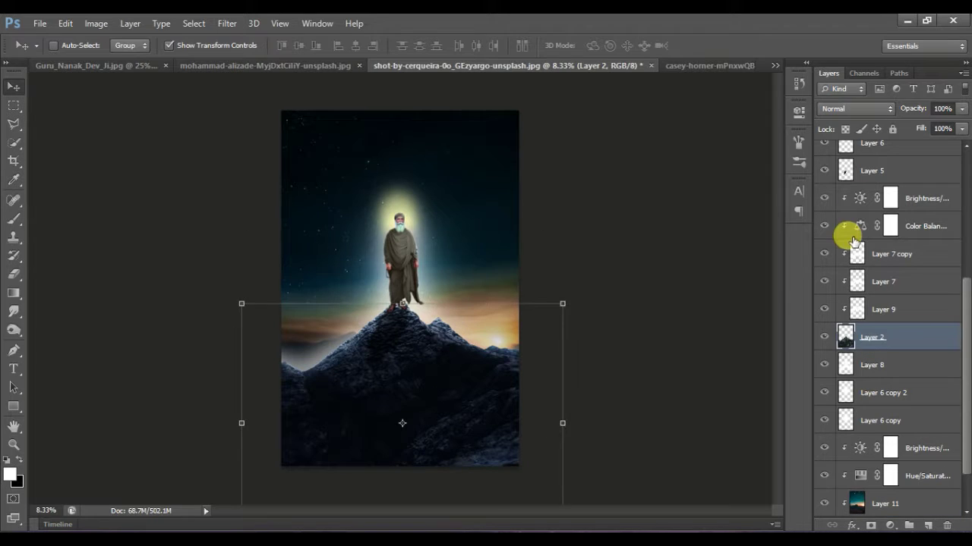
pyautogui.doubleClick(859, 226)
pyautogui.moveTo(645, 230); pyautogui.dragTo(644, 228)
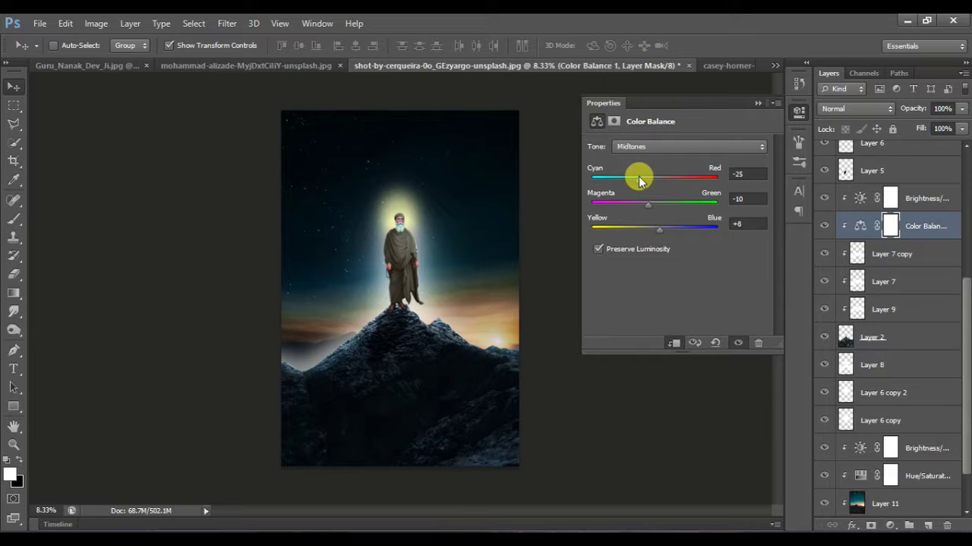
pyautogui.click(758, 102)
pyautogui.click(825, 201)
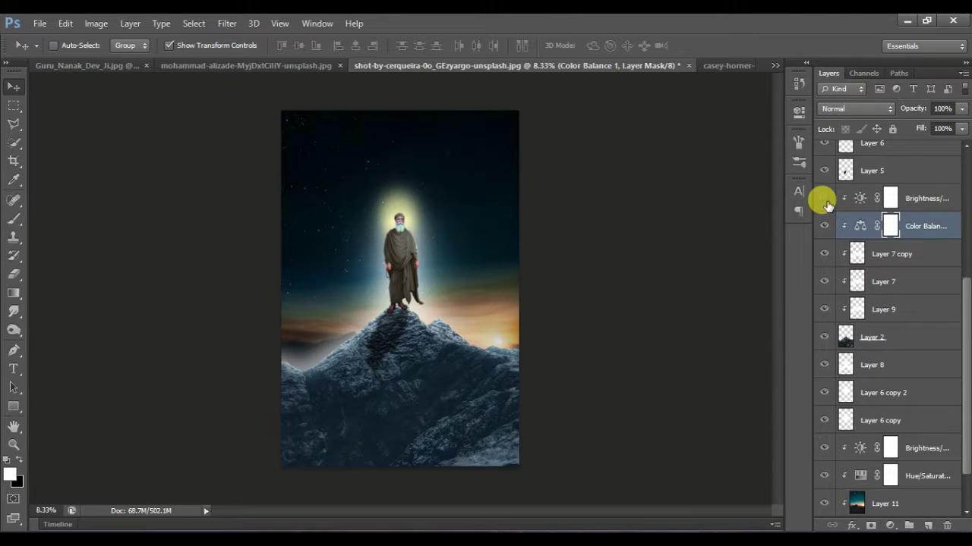
pyautogui.click(825, 200)
pyautogui.scroll(3, 445, 243)
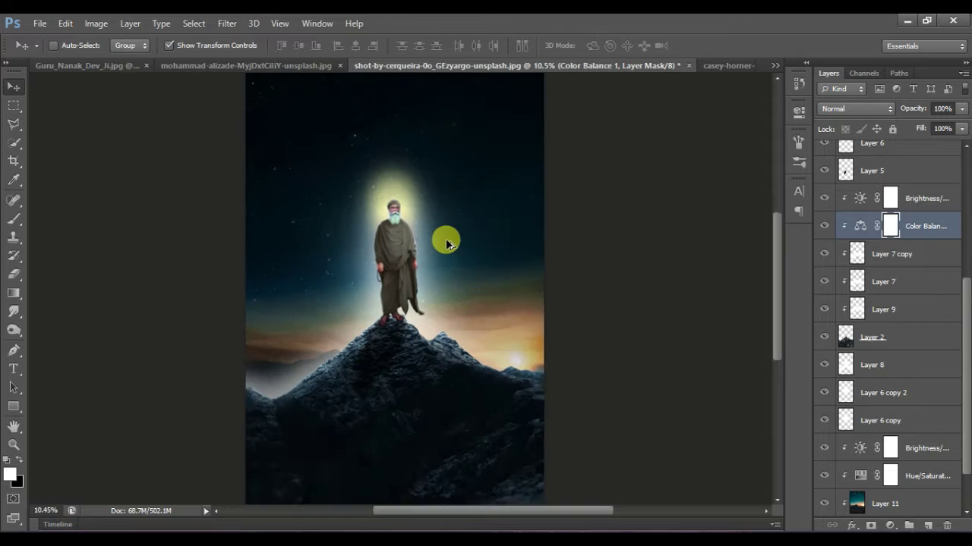
# Step: Bring the full moon image into the composition, enlarge it, and centre it behind the figure above the peak
pyautogui.scroll(-2, 445, 243)
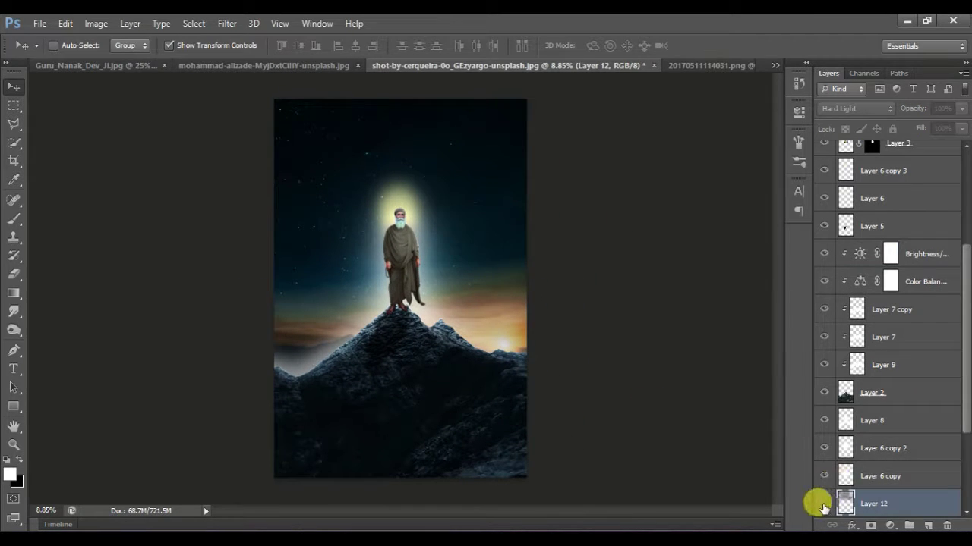
pyautogui.click(687, 66)
pyautogui.moveTo(532, 121); pyautogui.dragTo(448, 203)
pyautogui.moveTo(469, 237); pyautogui.dragTo(541, 266)
pyautogui.moveTo(459, 213); pyautogui.dragTo(418, 225)
pyautogui.press('Return')
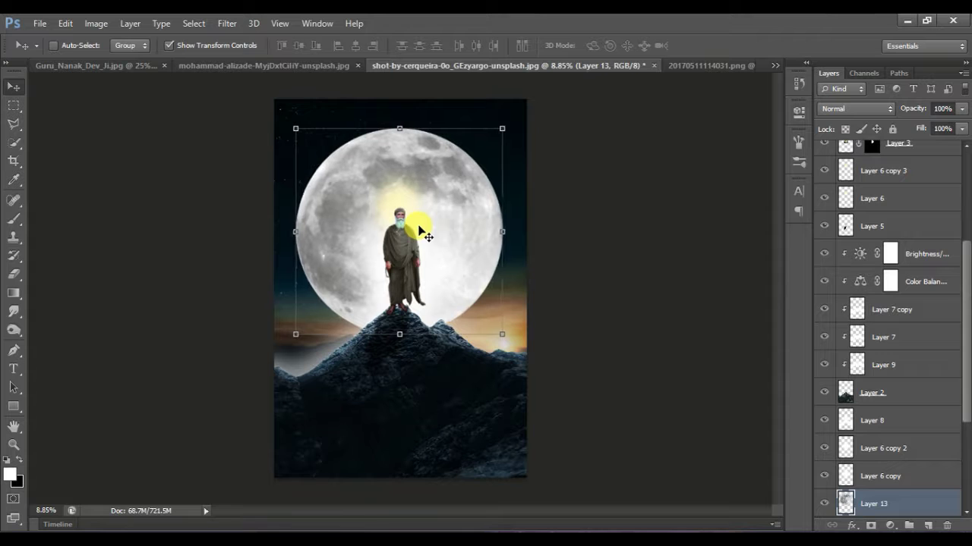
# Step: Try the Overlay blend mode on the moon layer and return it to Normal
pyautogui.click(858, 108)
pyautogui.click(828, 301)
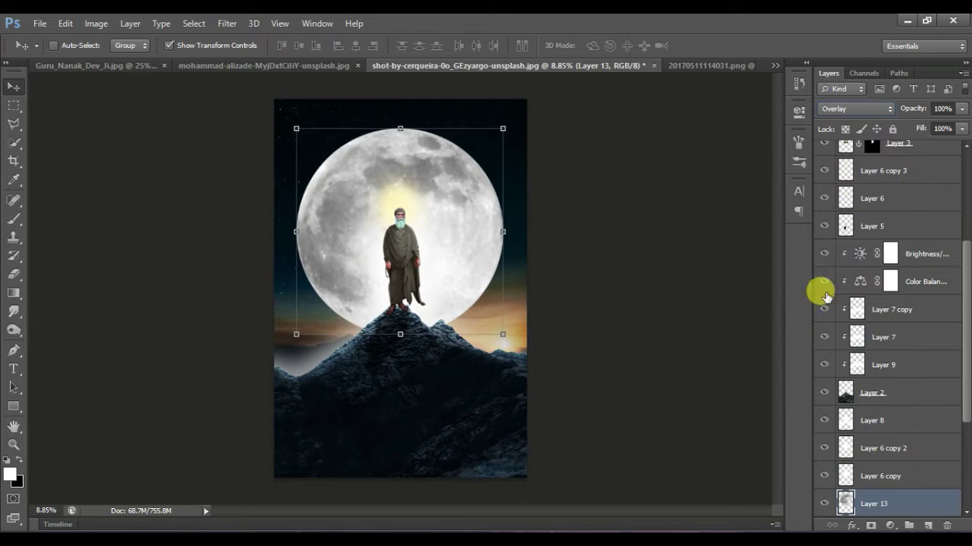
pyautogui.moveTo(917, 130); pyautogui.dragTo(964, 128)
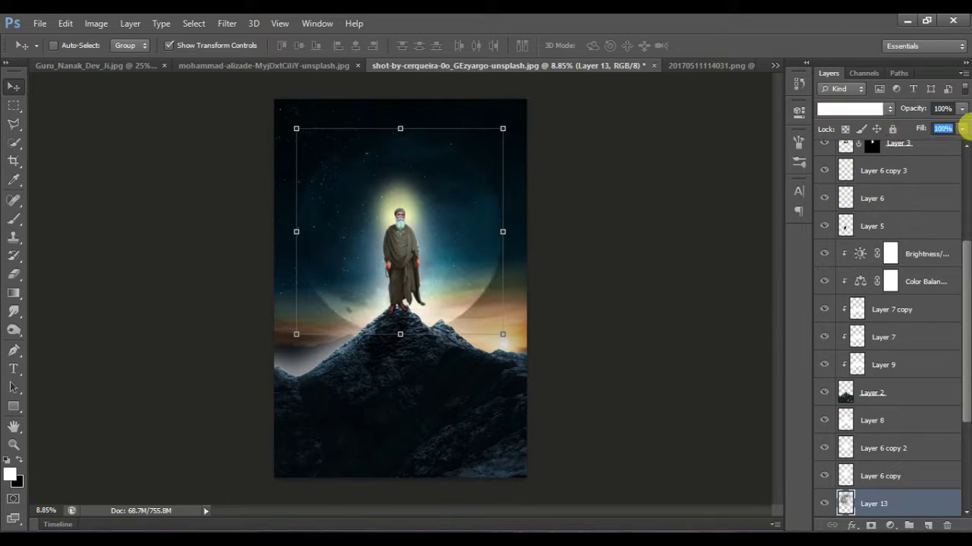
pyautogui.click(874, 111)
pyautogui.click(871, 114)
# Step: Reduce the moon's fill to 59% and add a white Outer Glow at 93% opacity and 250 px size
pyautogui.moveTo(917, 129); pyautogui.dragTo(890, 425)
pyautogui.click(851, 525)
pyautogui.click(863, 503)
pyautogui.click(726, 157)
pyautogui.click(621, 274)
pyautogui.click(934, 263)
pyautogui.moveTo(743, 229); pyautogui.dragTo(944, 220)
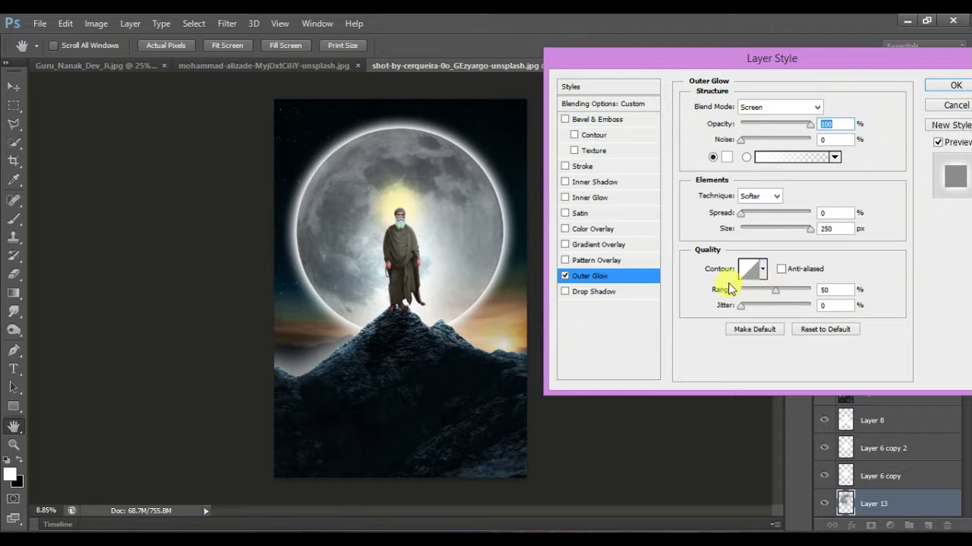
pyautogui.scroll(-7, 837, 316)
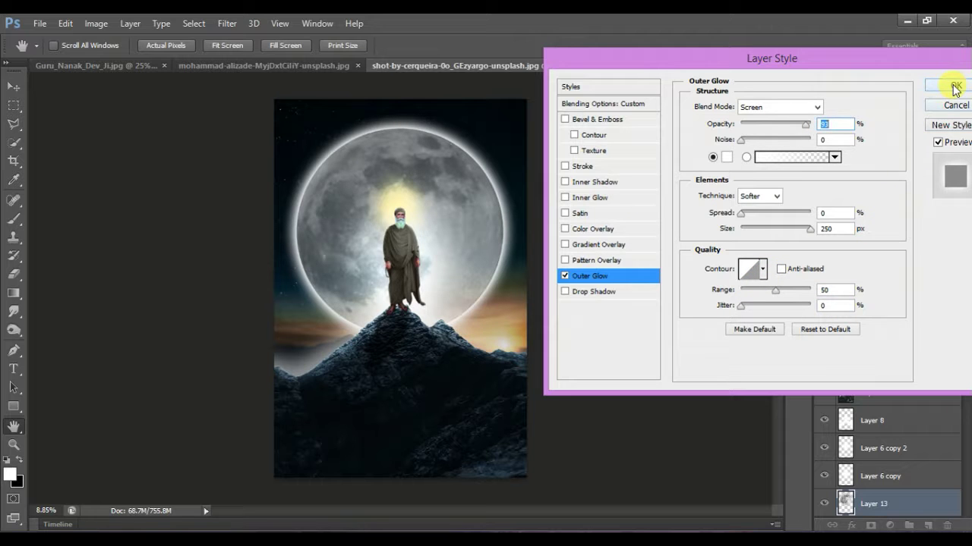
# Step: Add a white Inner Glow to the moon at 100% opacity and 221 px size, and apply the layer style
pyautogui.click(600, 198)
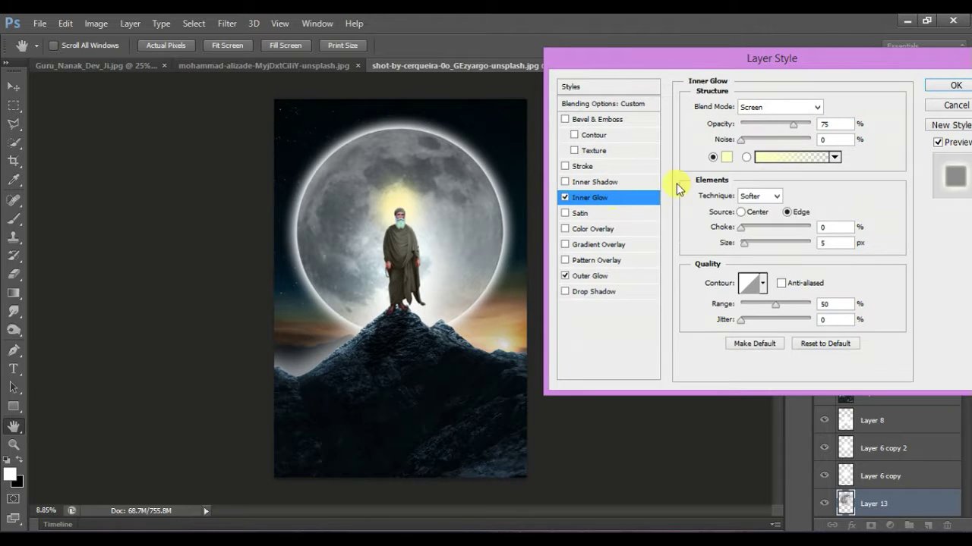
pyautogui.click(727, 158)
pyautogui.click(913, 264)
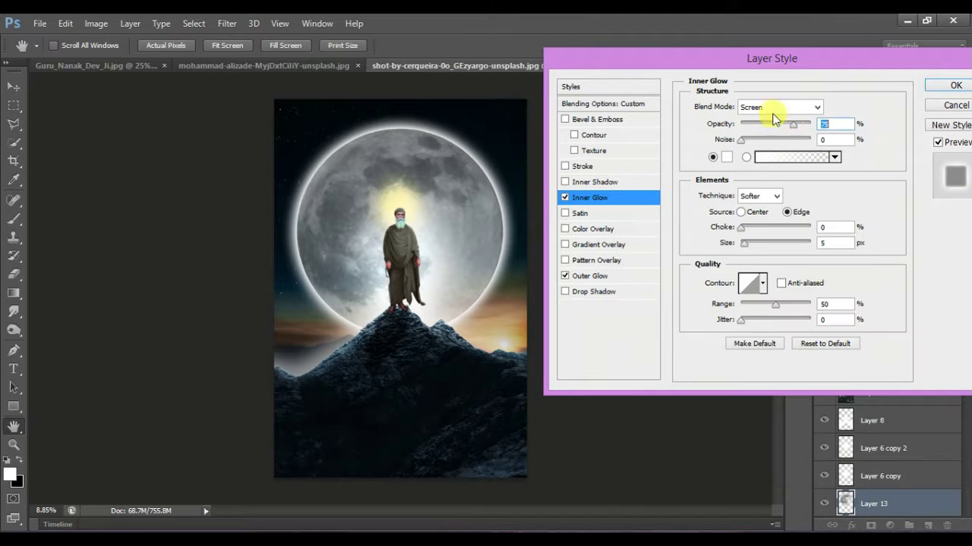
pyautogui.moveTo(728, 249); pyautogui.dragTo(922, 220)
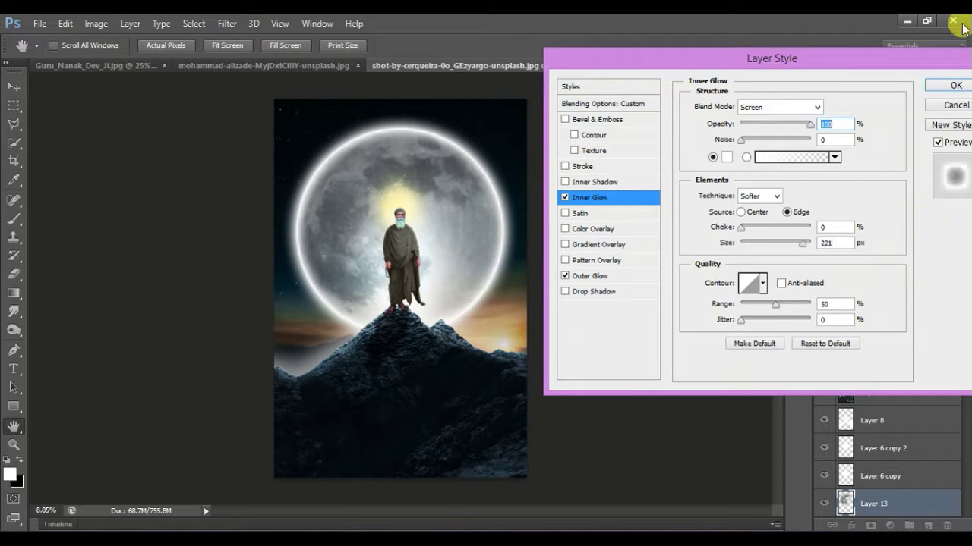
pyautogui.click(955, 86)
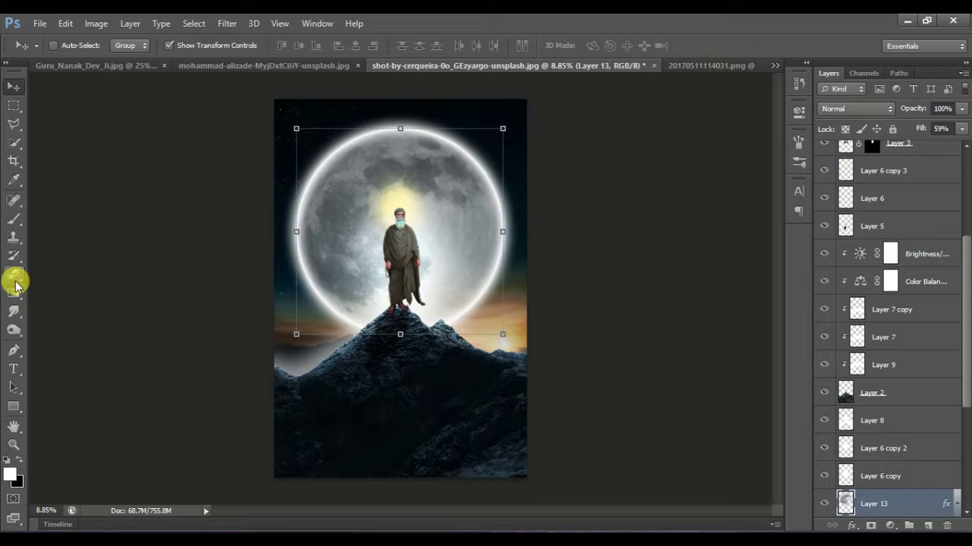
# Step: Duplicate the moon layer and hide the copy
pyautogui.hotkey('ctrl', 'j')
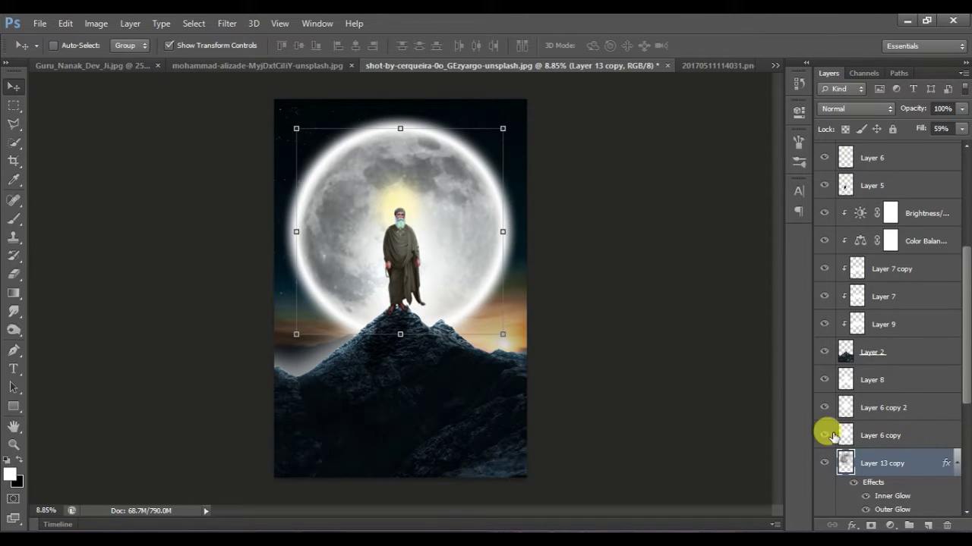
pyautogui.scroll(-3, 866, 483)
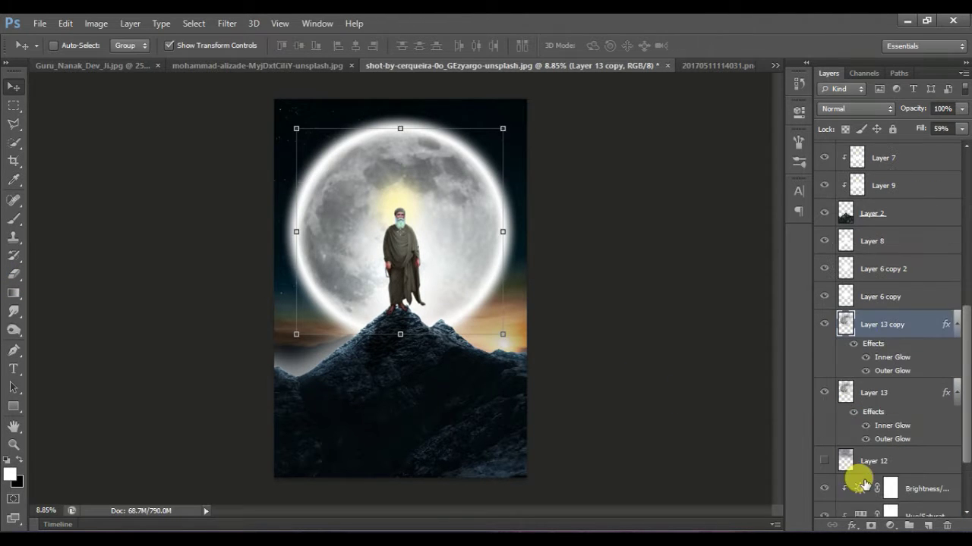
pyautogui.click(823, 325)
# Step: Add a layer mask to the original moon, try masking its lower part with a 1900 px black brush, and undo the stroke
pyautogui.click(875, 402)
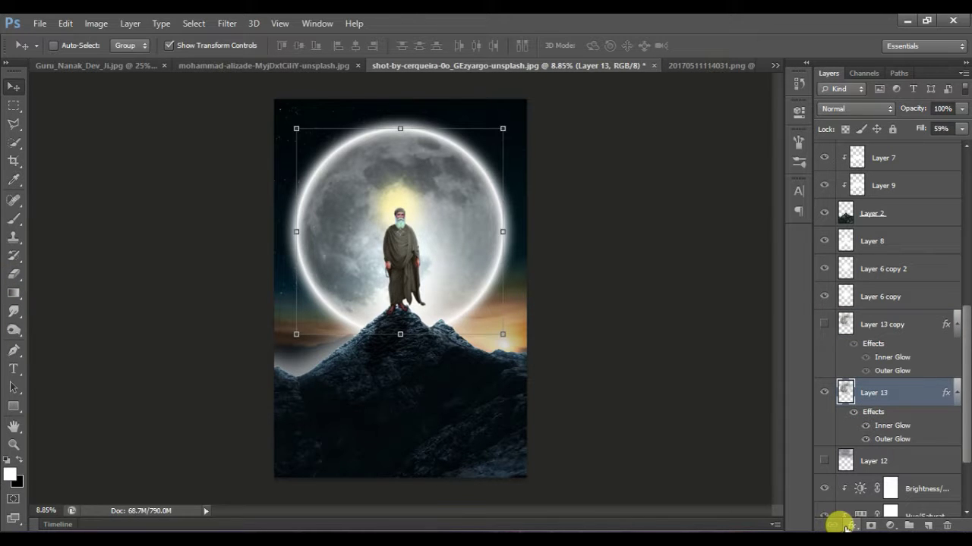
pyautogui.click(871, 525)
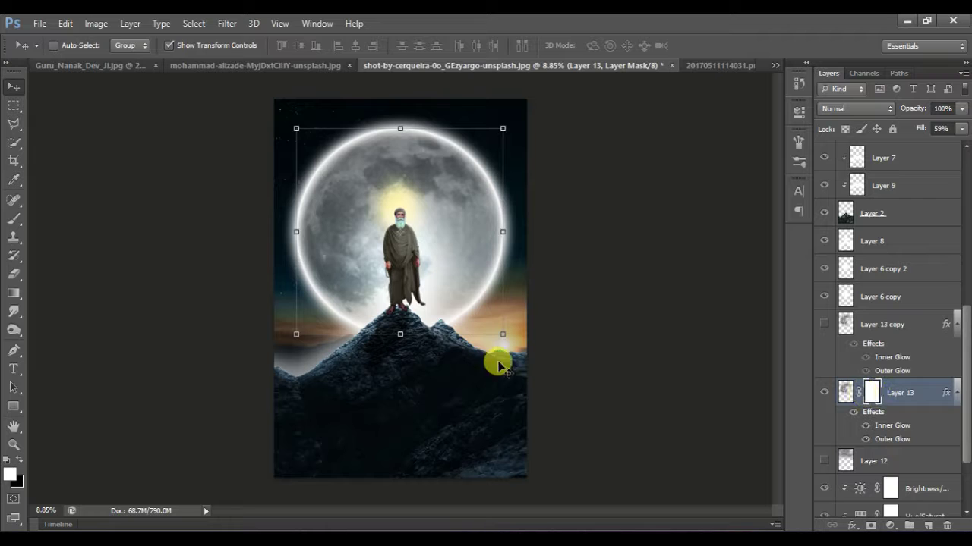
pyautogui.press('b')
pyautogui.moveTo(397, 298)
pyautogui.mouseDown()
pyautogui.moveTo(287, 294)
pyautogui.moveTo(542, 268)
pyautogui.moveTo(443, 289)
pyautogui.moveTo(251, 292)
pyautogui.moveTo(445, 262)
pyautogui.moveTo(553, 263)
pyautogui.moveTo(386, 292)
pyautogui.moveTo(251, 273)
pyautogui.moveTo(525, 276)
pyautogui.mouseUp()
pyautogui.hotkey('ctrl', 'z')
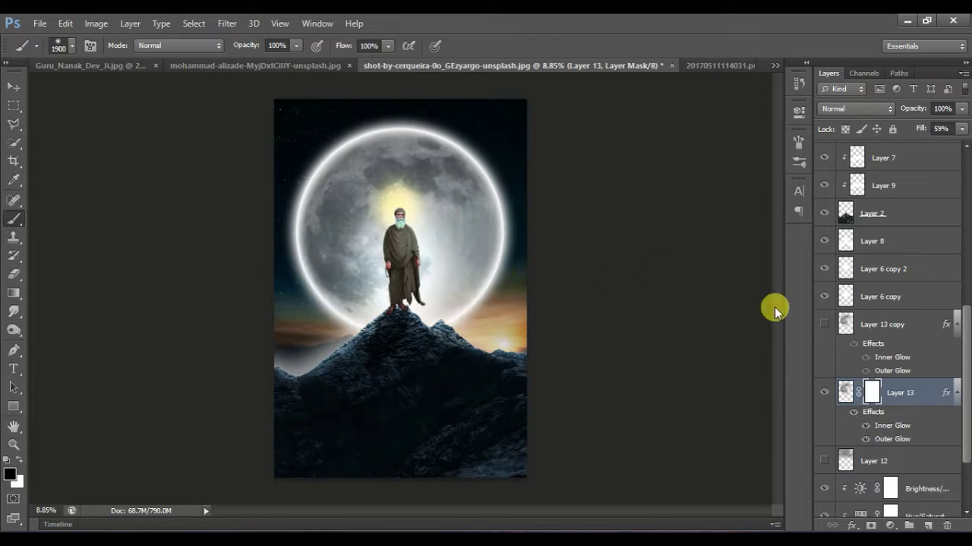
# Step: Show the Hard Light cloud layer, reposition it behind the moon, and reduce its fill to 34%
pyautogui.click(824, 460)
pyautogui.click(889, 461)
pyautogui.press('x')
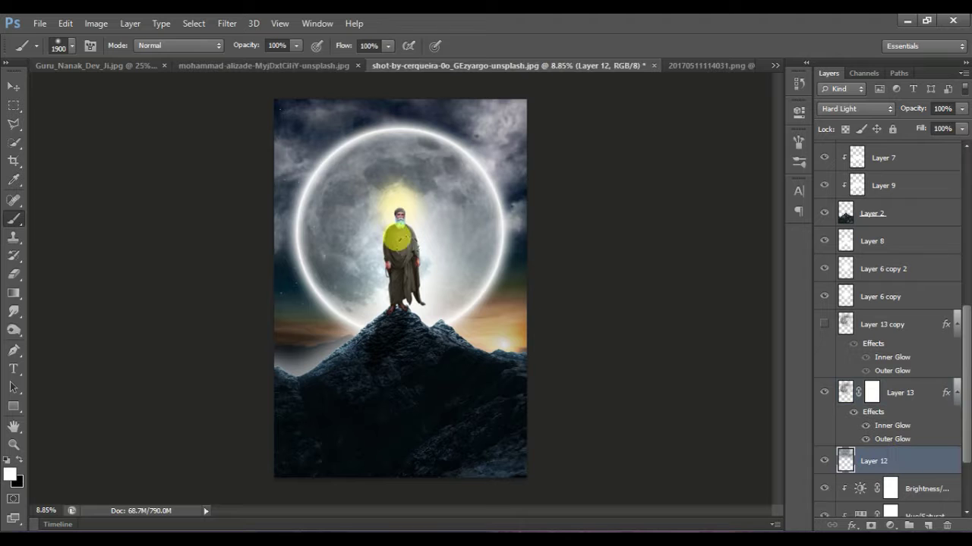
pyautogui.click(13, 85)
pyautogui.moveTo(514, 281); pyautogui.dragTo(605, 323)
pyautogui.moveTo(920, 129); pyautogui.dragTo(854, 137)
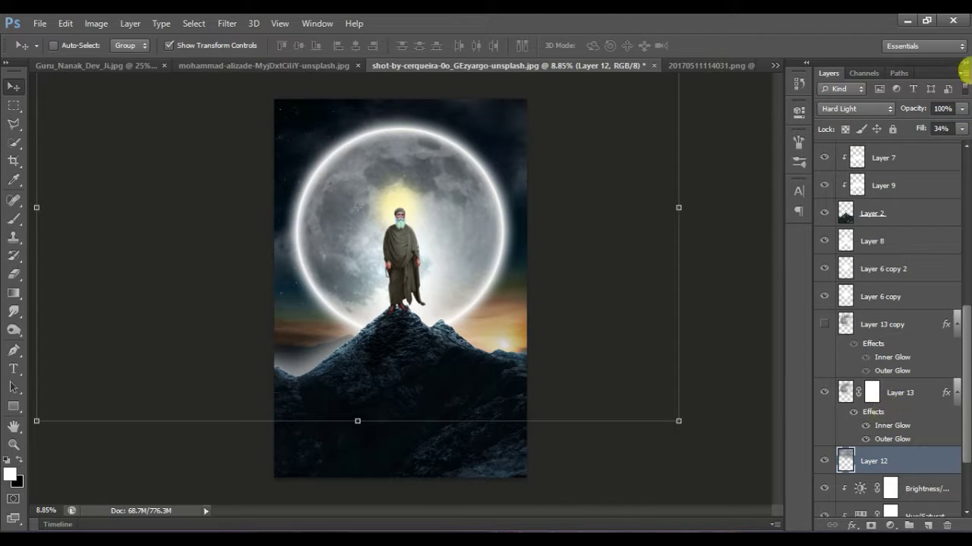
# Step: Set the moon's fill to 60% and hide the two glow layers behind the figure, Layer 6 copy 3 and Layer 6
pyautogui.click(873, 403)
pyautogui.moveTo(921, 129)
pyautogui.mouseDown()
pyautogui.moveTo(867, 130)
pyautogui.moveTo(904, 127)
pyautogui.moveTo(883, 106)
pyautogui.moveTo(963, 130)
pyautogui.moveTo(898, 115)
pyautogui.moveTo(967, 110)
pyautogui.moveTo(874, 126)
pyautogui.moveTo(909, 127)
pyautogui.mouseUp()
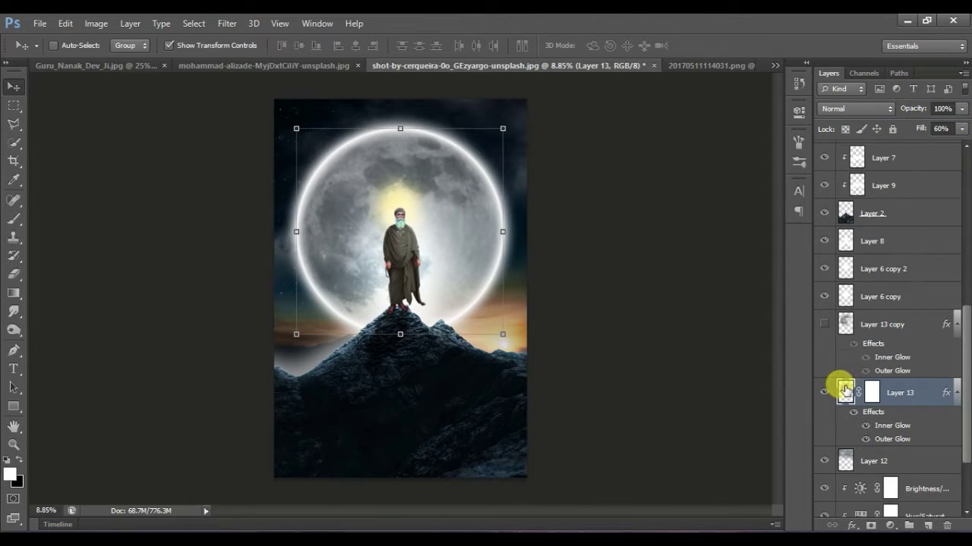
pyautogui.scroll(5, 835, 385)
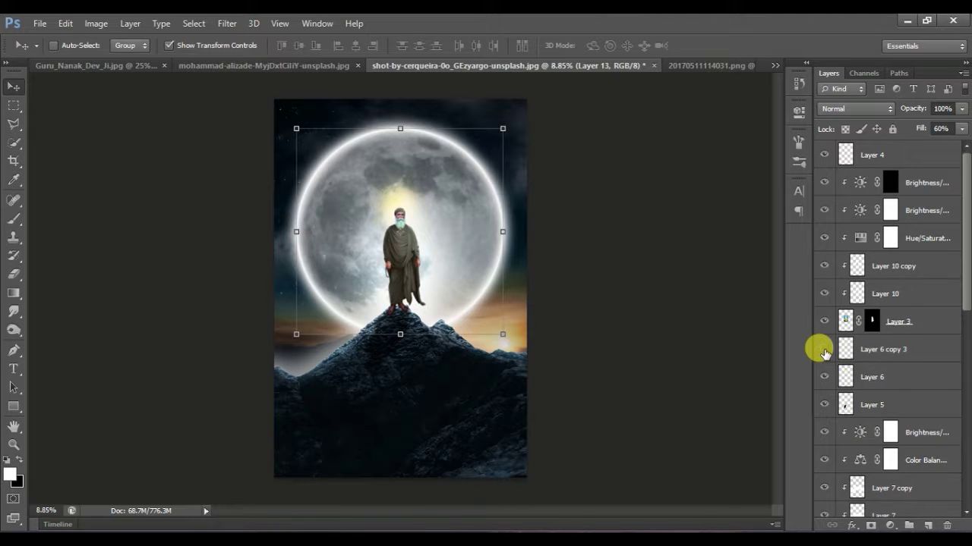
pyautogui.click(824, 350)
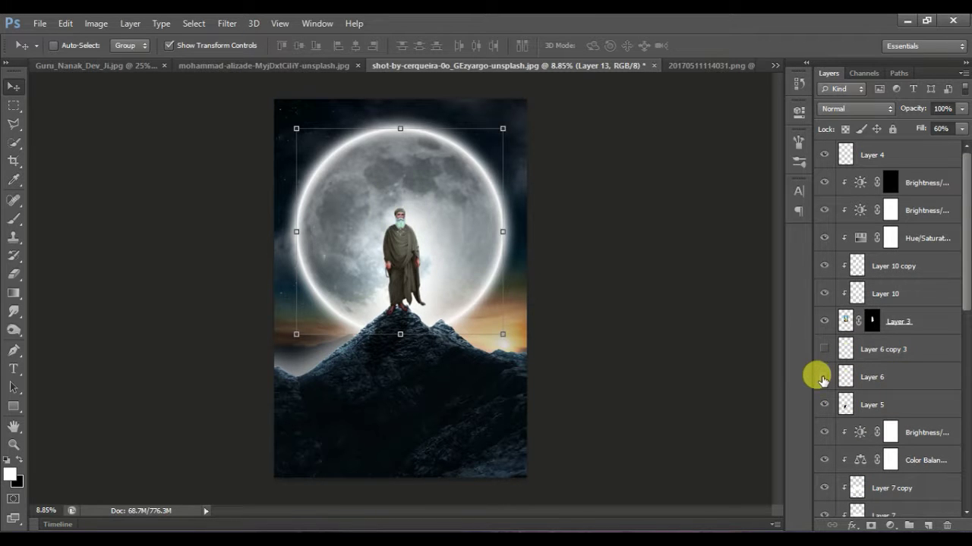
pyautogui.click(823, 377)
pyautogui.click(822, 378)
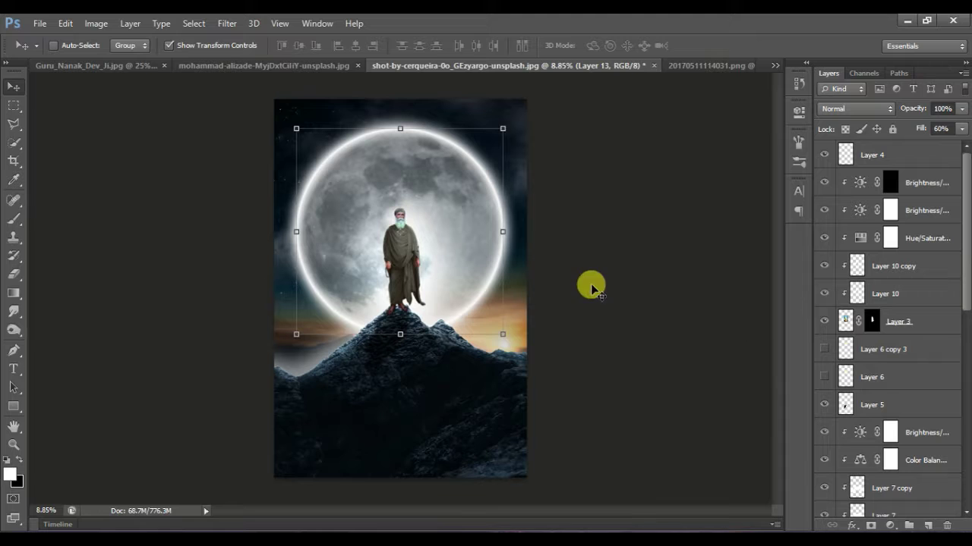
# Step: Compare the mountain's adjustment layers on and off, and hide its Color Balance adjustment
pyautogui.hotkey('ctrl', '-')
pyautogui.scroll(-5, 890, 482)
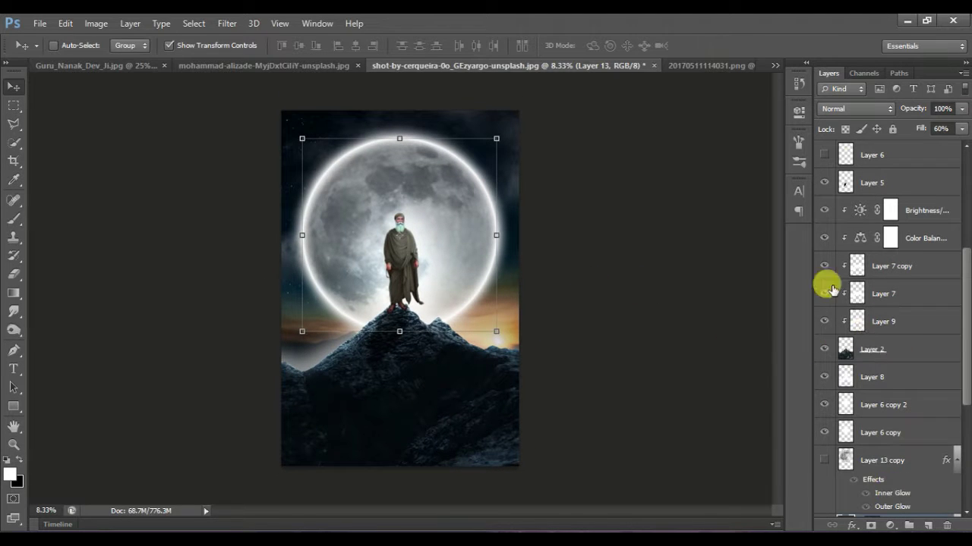
pyautogui.click(824, 213)
pyautogui.click(824, 212)
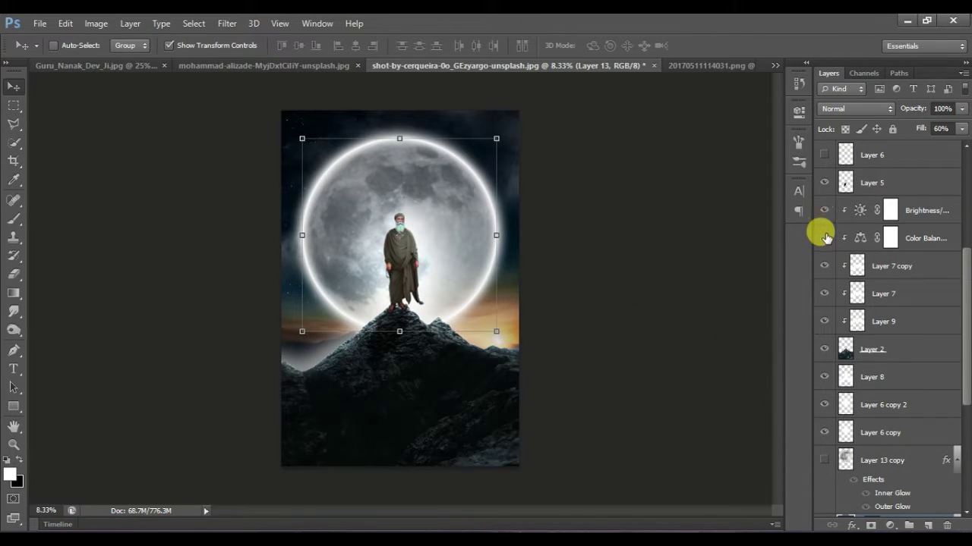
# Step: Add a layer clipped to the mountain, paint white across the ridge, and set it to Overlay at 50% fill
pyautogui.click(892, 266)
pyautogui.click(927, 526)
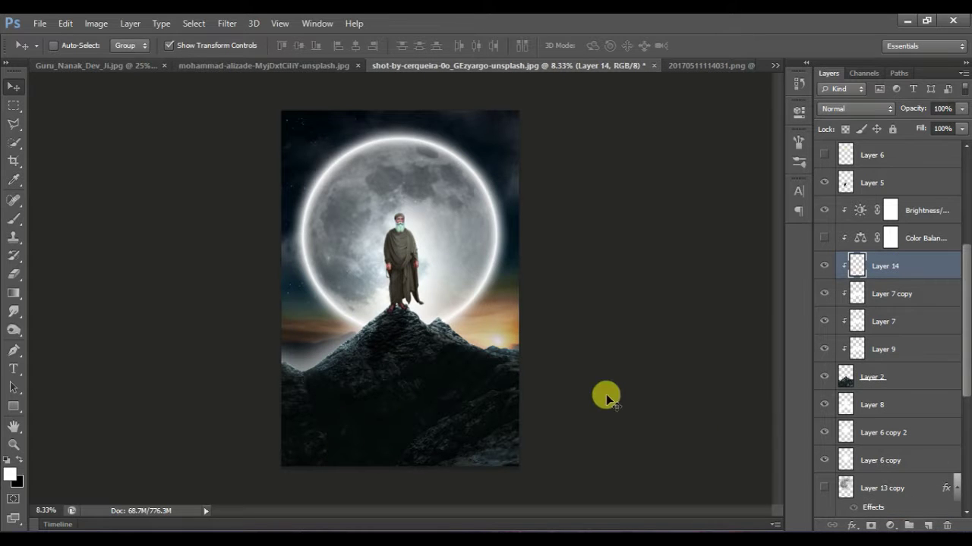
pyautogui.press('b')
pyautogui.moveTo(561, 351)
pyautogui.mouseDown()
pyautogui.moveTo(413, 303)
pyautogui.moveTo(385, 275)
pyautogui.moveTo(190, 357)
pyautogui.mouseUp()
pyautogui.moveTo(916, 129)
pyautogui.mouseDown()
pyautogui.moveTo(840, 124)
pyautogui.moveTo(867, 76)
pyautogui.mouseUp()
pyautogui.click(860, 109)
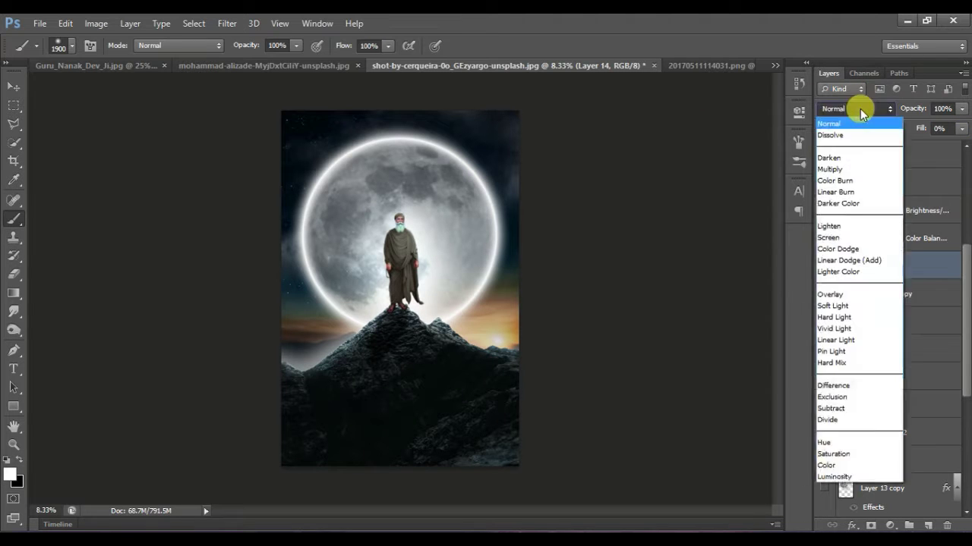
pyautogui.click(831, 294)
pyautogui.moveTo(920, 128); pyautogui.dragTo(949, 124)
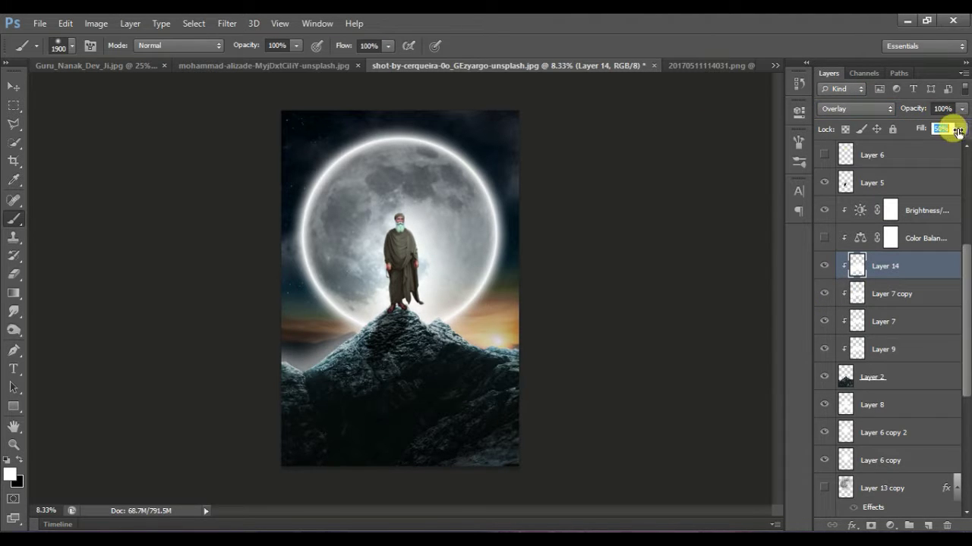
# Step: Scale the original moon down to about 74% and move it up behind the figure's upper body
pyautogui.click(876, 507)
pyautogui.scroll(-2, 875, 455)
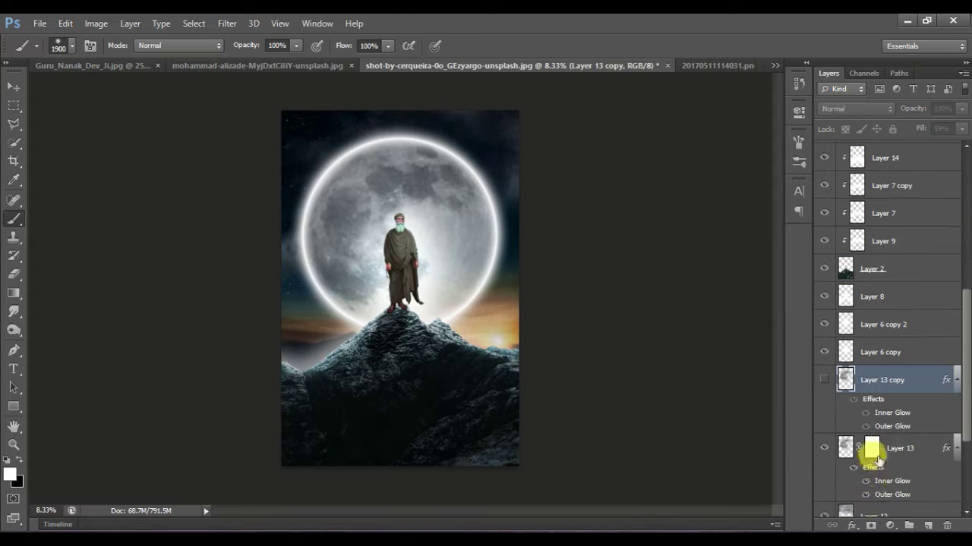
pyautogui.click(870, 449)
pyautogui.click(14, 86)
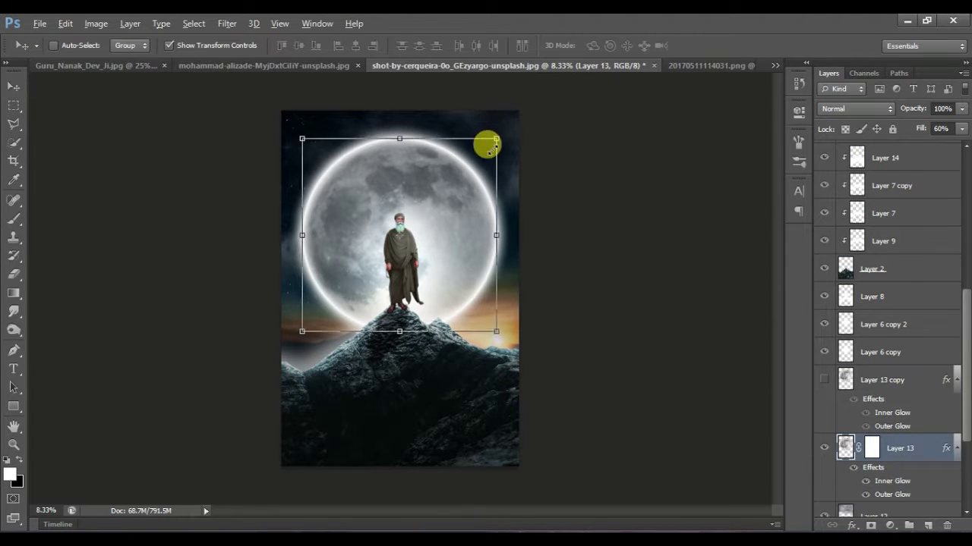
pyautogui.moveTo(496, 139); pyautogui.dragTo(469, 159)
pyautogui.moveTo(461, 232); pyautogui.dragTo(463, 199)
# Step: Nudge the scaled-down moon left and down behind the figure to about X 1972.5 px, Y 1807.5 px
pyautogui.press('Left')
pyautogui.press('Left')
pyautogui.press('Left')
pyautogui.press('Left')
pyautogui.press('Left')
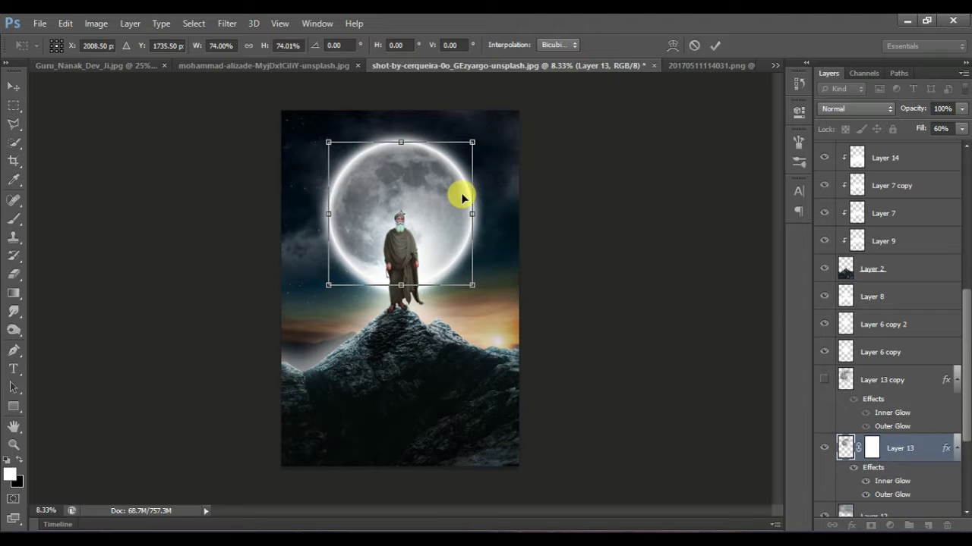
pyautogui.press('Down')
pyautogui.press('Down')
pyautogui.press('Down')
pyautogui.press('Down')
pyautogui.press('Down')
pyautogui.press('Down')
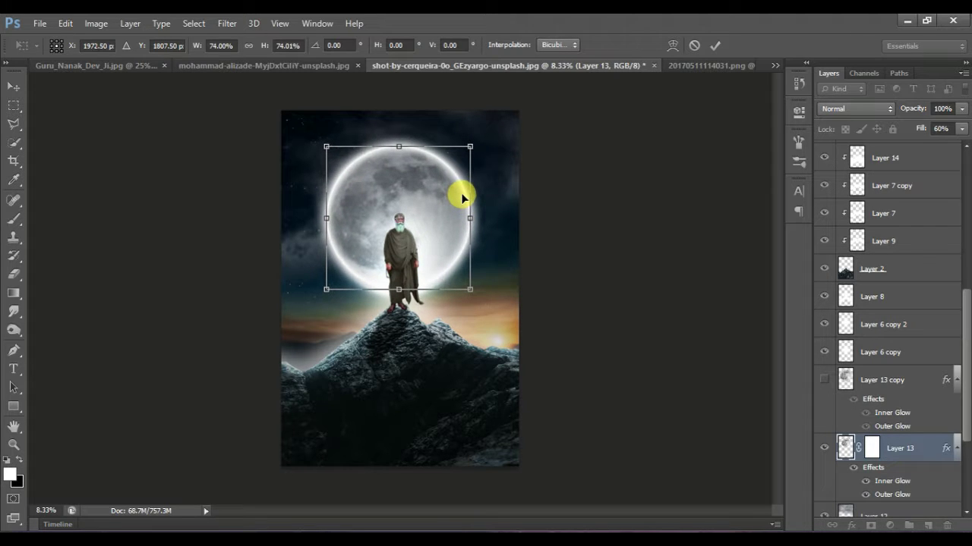
pyautogui.press('Return')
# Step: Examine the settings of the lower Brightness/Contrast adjustment clipped to the figure
pyautogui.click(932, 354)
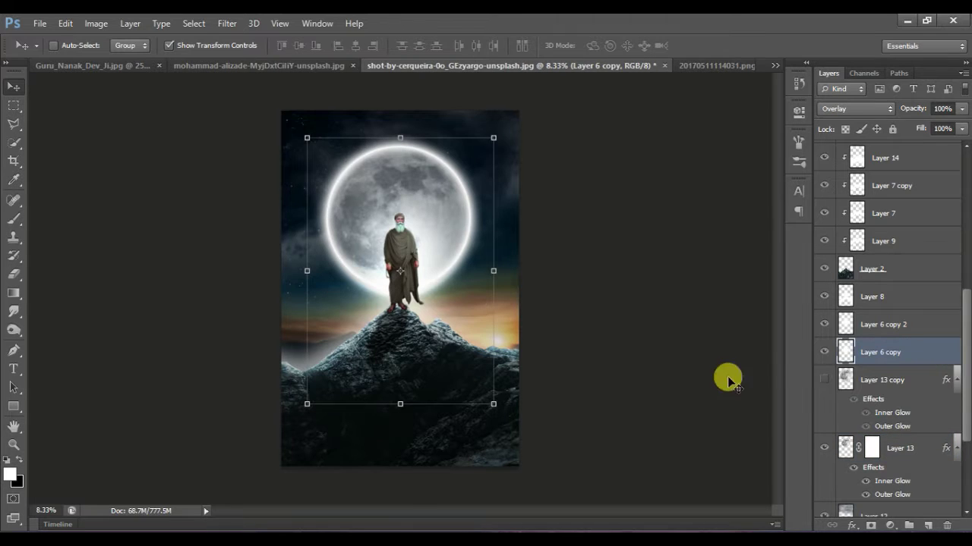
pyautogui.scroll(-2, 881, 396)
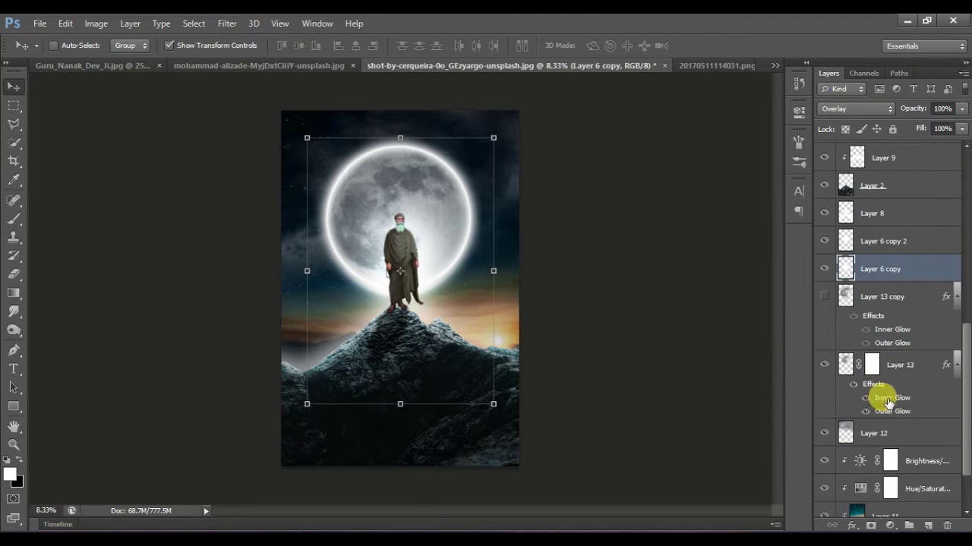
pyautogui.scroll(5, 846, 280)
pyautogui.scroll(6, 835, 290)
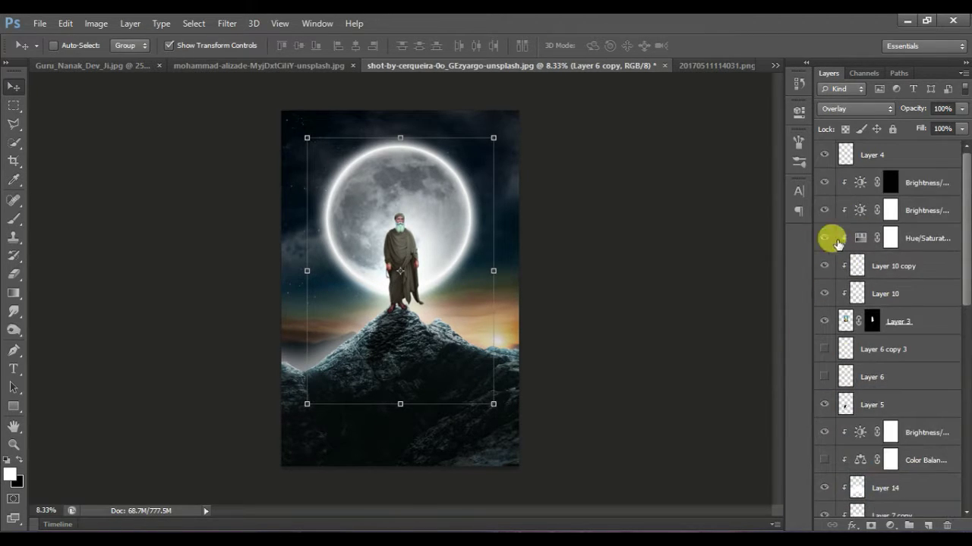
pyautogui.click(855, 291)
pyautogui.doubleClick(860, 211)
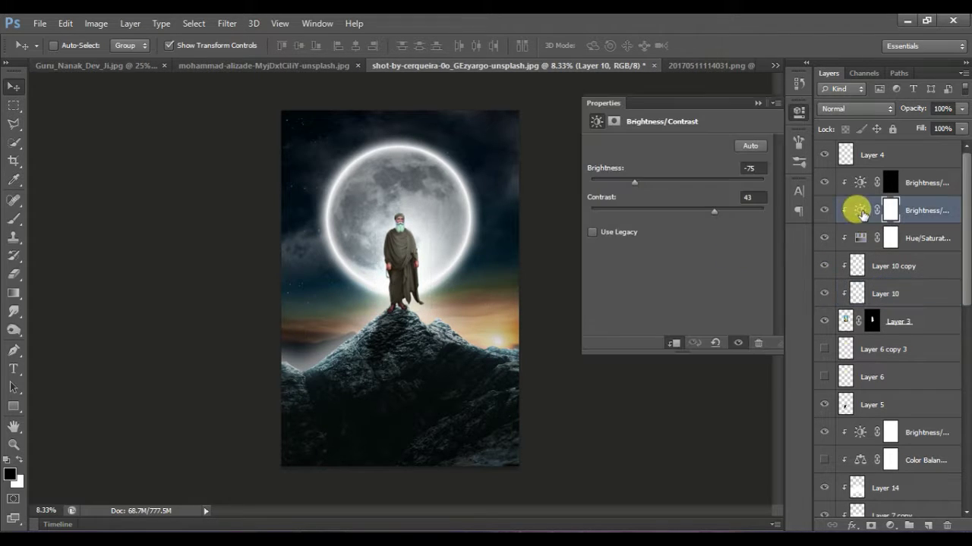
pyautogui.moveTo(607, 162); pyautogui.dragTo(596, 200)
pyautogui.click(757, 104)
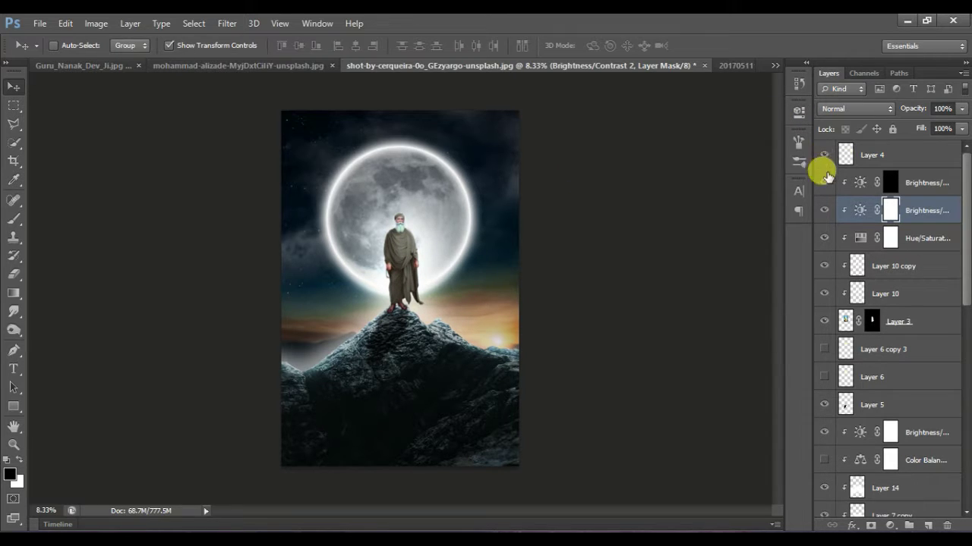
# Step: Compare the figure's Hue/Saturation adjustment on and off, and adjust it to turn the robe light cream
pyautogui.click(824, 238)
pyautogui.click(825, 237)
pyautogui.doubleClick(860, 238)
pyautogui.moveTo(608, 215); pyautogui.dragTo(716, 219)
pyautogui.click(596, 167)
pyautogui.click(405, 252)
pyautogui.moveTo(608, 216)
pyautogui.mouseDown()
pyautogui.moveTo(532, 218)
pyautogui.moveTo(601, 212)
pyautogui.mouseUp()
pyautogui.click(757, 103)
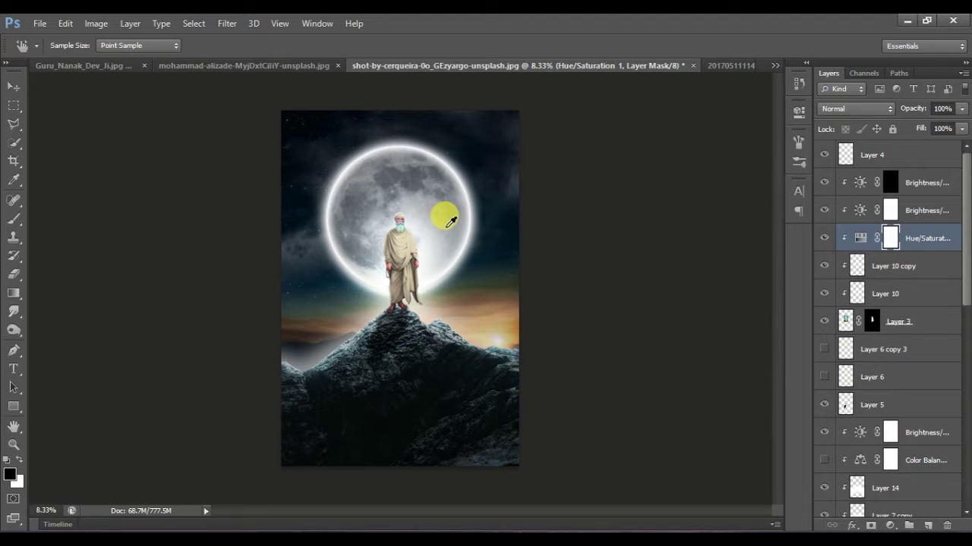
# Step: Add a layer clipped to the figure, paint black shading over the feet, and set its fill to 29%
pyautogui.hotkey('ctrl', '+')
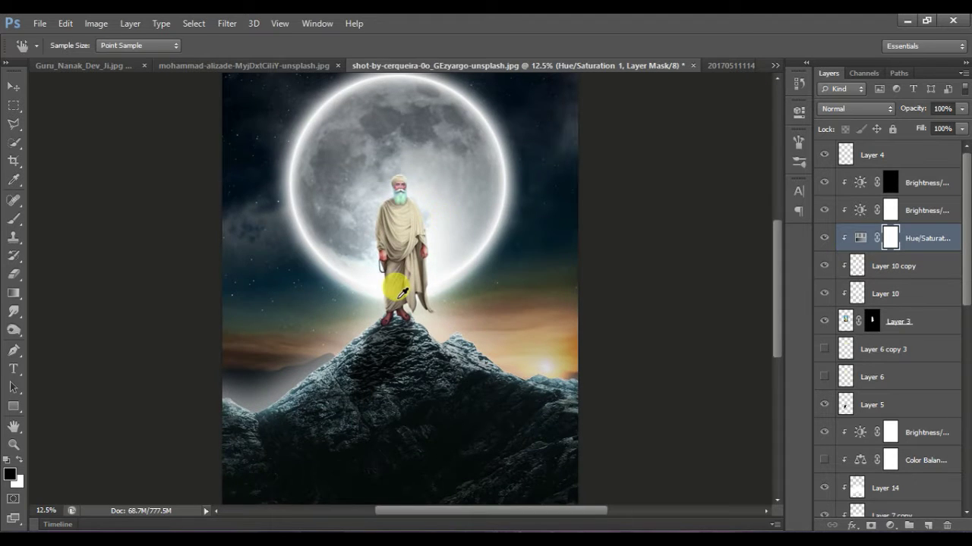
pyautogui.scroll(5, 398, 285)
pyautogui.hotkey('ctrl', '+')
pyautogui.scroll(-8, 410, 304)
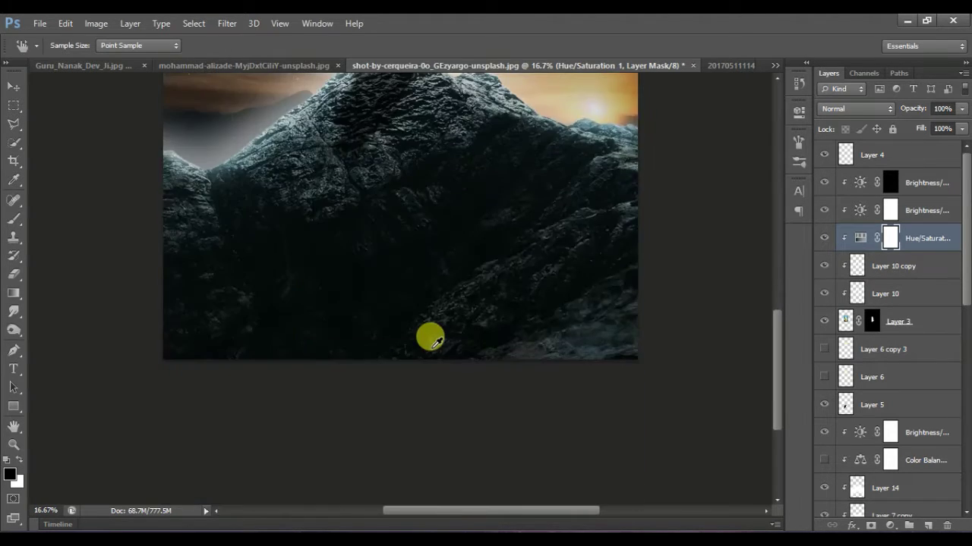
pyautogui.scroll(6, 429, 337)
pyautogui.scroll(-3, 429, 336)
pyautogui.hotkey('ctrl', '+')
pyautogui.hotkey('ctrl', '+')
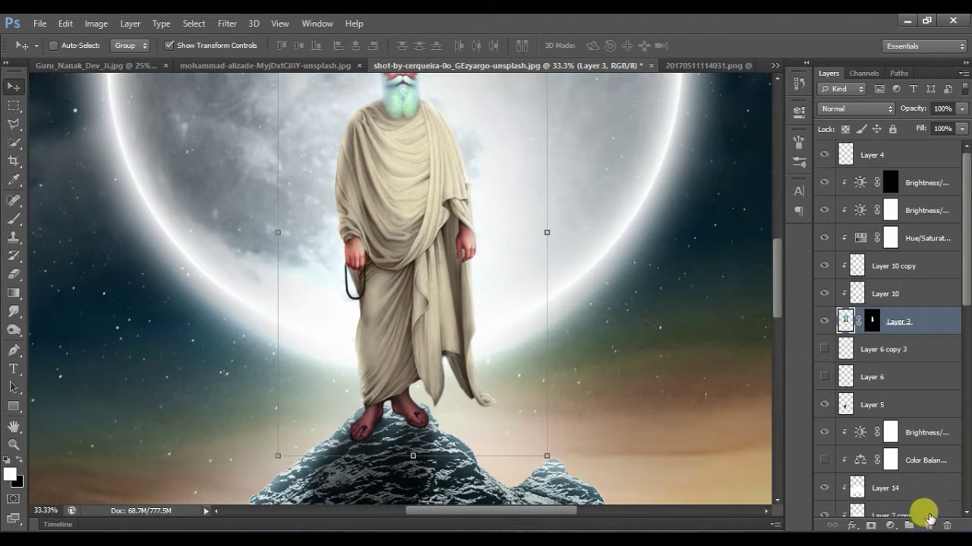
pyautogui.click(929, 524)
pyautogui.press('b')
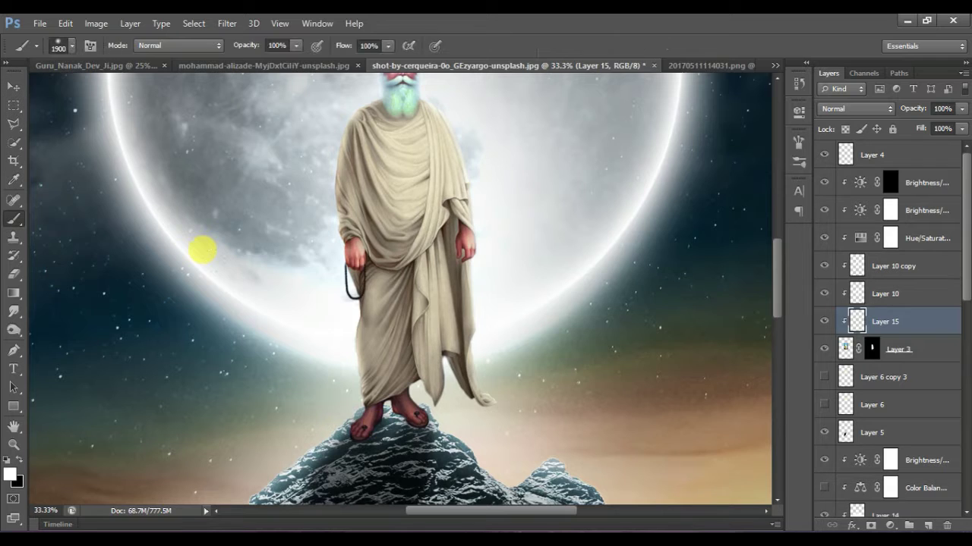
pyautogui.moveTo(388, 431)
pyautogui.mouseDown()
pyautogui.moveTo(369, 452)
pyautogui.moveTo(346, 447)
pyautogui.moveTo(375, 454)
pyautogui.moveTo(399, 427)
pyautogui.moveTo(442, 426)
pyautogui.moveTo(417, 446)
pyautogui.moveTo(396, 421)
pyautogui.mouseUp()
pyautogui.scroll(-1, 383, 442)
pyautogui.moveTo(915, 128); pyautogui.dragTo(831, 147)
pyautogui.scroll(-9, 608, 376)
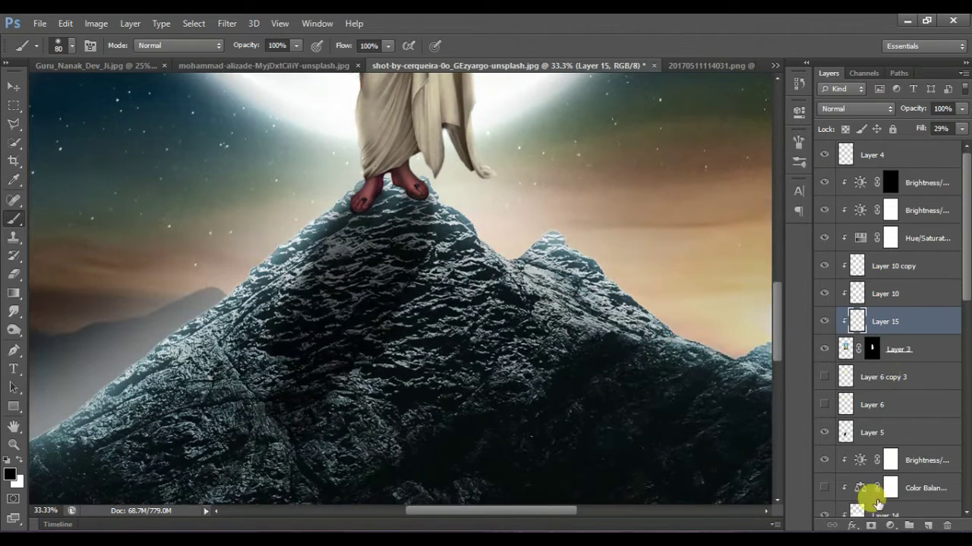
# Step: Set the fill of Layer 5, the figure's shadow on the mountain, to 49%
pyautogui.click(879, 438)
pyautogui.moveTo(933, 129); pyautogui.dragTo(873, 138)
pyautogui.scroll(-1, 372, 255)
pyautogui.hotkey('ctrl', '-')
pyautogui.hotkey('ctrl', '-')
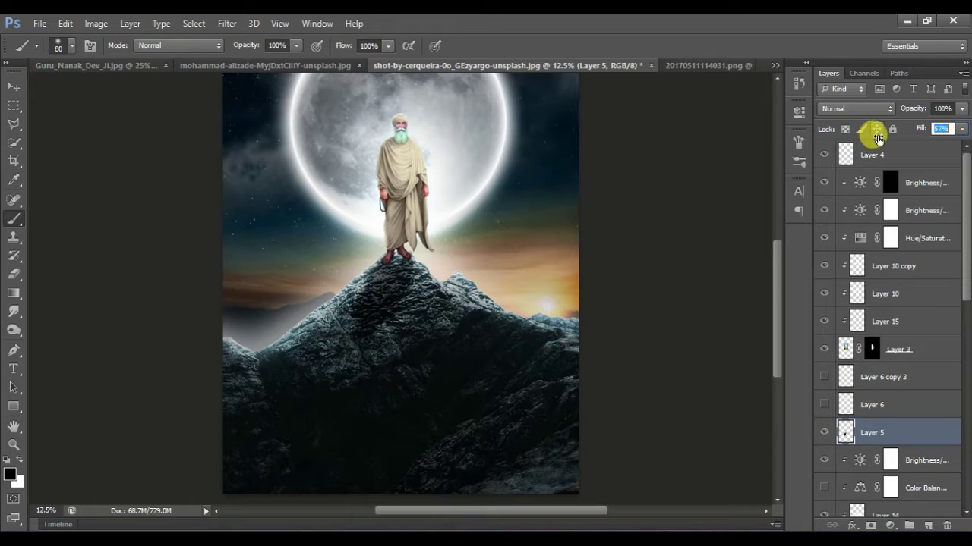
pyautogui.scroll(-1, 577, 265)
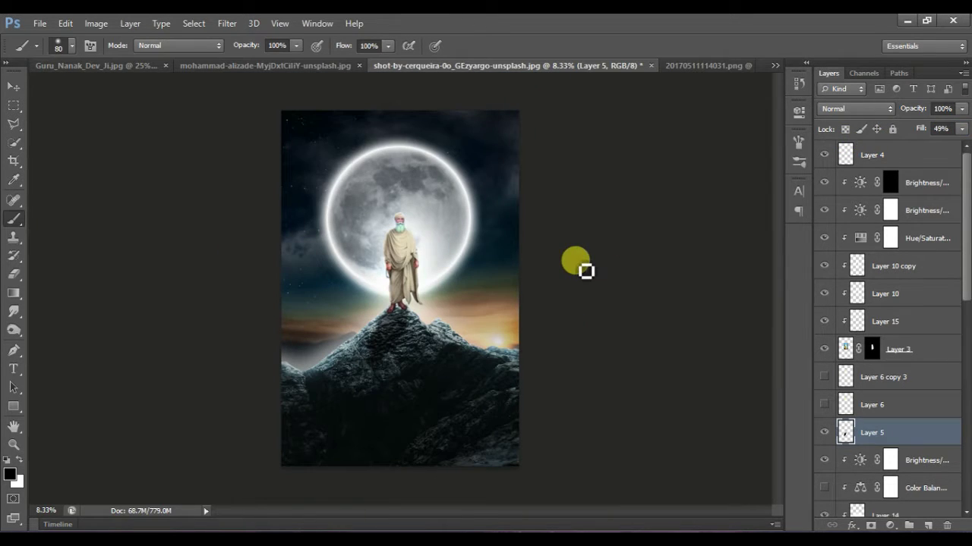
# Step: Transform the figure's shadow into a narrower shape placed directly below the feet
pyautogui.click(14, 87)
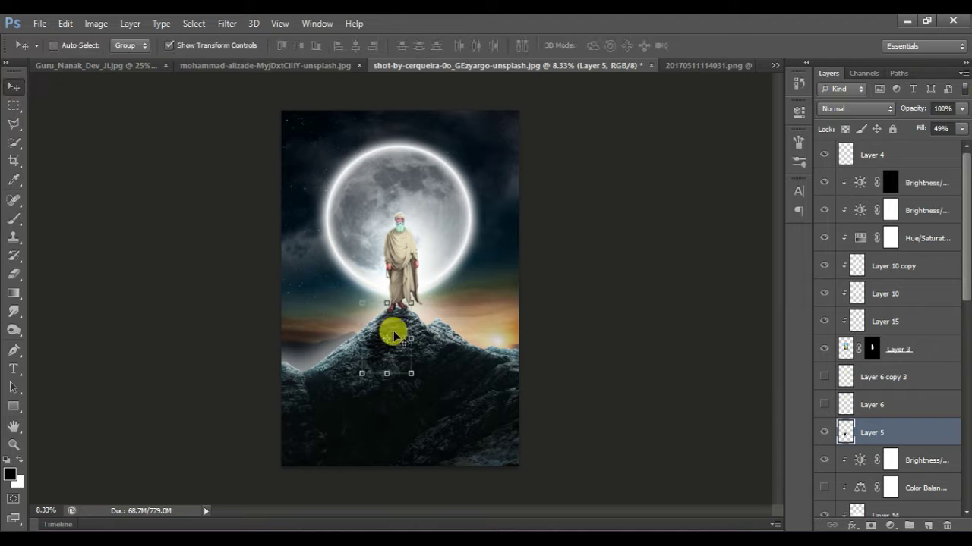
pyautogui.click(411, 373)
pyautogui.moveTo(417, 381)
pyautogui.mouseDown()
pyautogui.moveTo(438, 377)
pyautogui.moveTo(406, 346)
pyautogui.moveTo(421, 357)
pyautogui.moveTo(397, 397)
pyautogui.moveTo(406, 409)
pyautogui.moveTo(405, 377)
pyautogui.mouseUp()
pyautogui.press('Escape')
pyautogui.press('Return')
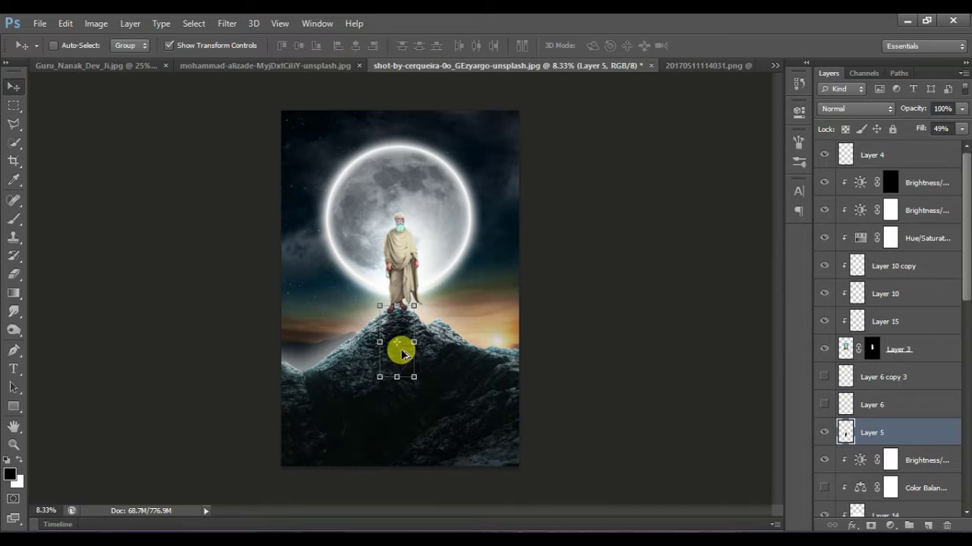
# Step: Enlarge and skew the shadow's upper corners to meet the feet, at about 105.5% width and 103.8% height
pyautogui.scroll(5, 400, 338)
pyautogui.moveTo(422, 293); pyautogui.dragTo(430, 266)
pyautogui.moveTo(450, 228); pyautogui.dragTo(452, 217)
pyautogui.moveTo(332, 229); pyautogui.dragTo(327, 232)
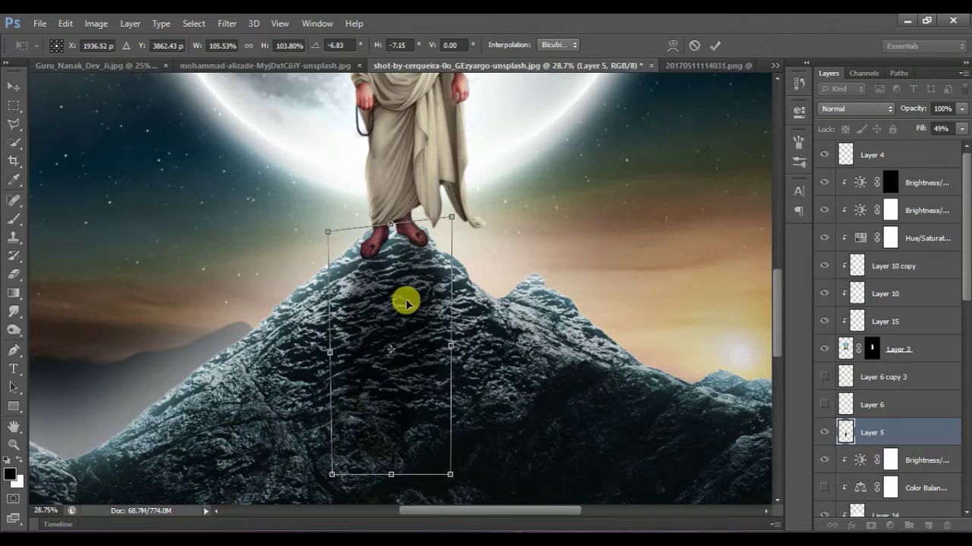
pyautogui.press('Return')
pyautogui.scroll(-3, 405, 297)
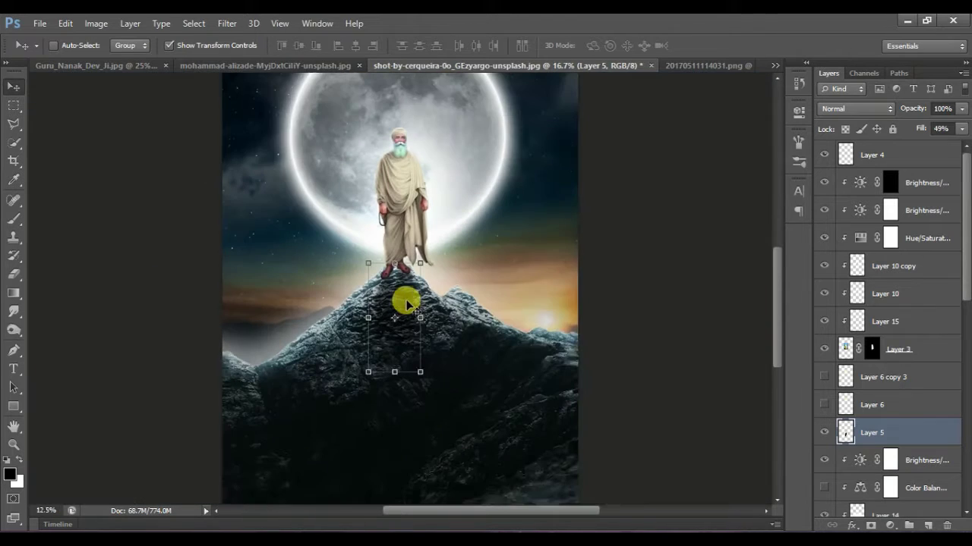
# Step: Stamp all visible layers into a new merged layer and place it at the top of the layer stack
pyautogui.click(910, 352)
pyautogui.hotkey('ctrl', 'shift', 'alt', 'e')
pyautogui.moveTo(900, 343); pyautogui.dragTo(938, 144)
pyautogui.hotkey('shift', 'Up')
pyautogui.hotkey('shift', 'Up')
pyautogui.hotkey('shift', 'Up')
pyautogui.hotkey('shift', 'Up')
pyautogui.hotkey('shift', 'Up')
pyautogui.hotkey('shift', 'Up')
pyautogui.hotkey('shift', 'Up')
pyautogui.hotkey('shift', 'Up')
pyautogui.hotkey('shift', 'Up')
pyautogui.hotkey('shift', 'Up')
pyautogui.hotkey('shift', 'Up')
pyautogui.hotkey('shift', 'Up')
pyautogui.hotkey('shift', 'Up')
pyautogui.hotkey('shift', 'Up')
pyautogui.hotkey('shift', 'Up')
pyautogui.hotkey('shift', 'Up')
pyautogui.hotkey('shift', 'Up')
pyautogui.hotkey('shift', 'Up')
pyautogui.hotkey('shift', 'Up')
pyautogui.hotkey('shift', 'Up')
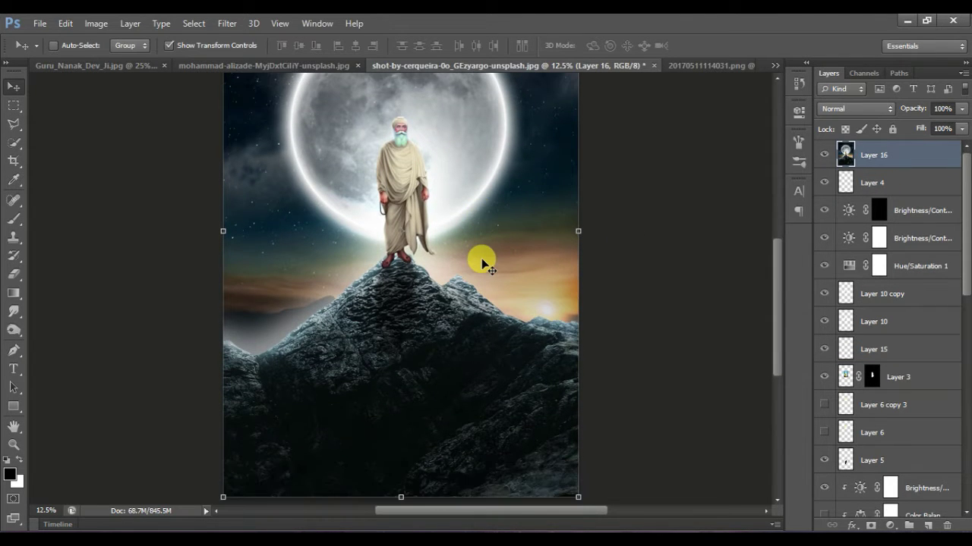
# Step: Open the "ka logo png" file from Downloads and bring the logo, scaled down, into the moon composition
pyautogui.hotkey('ctrl', 'o')
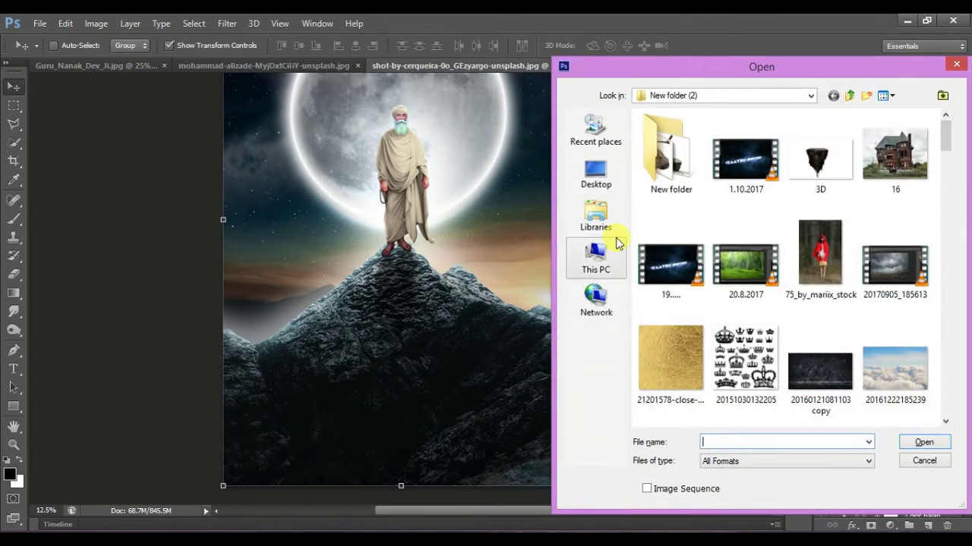
pyautogui.click(596, 257)
pyautogui.doubleClick(686, 215)
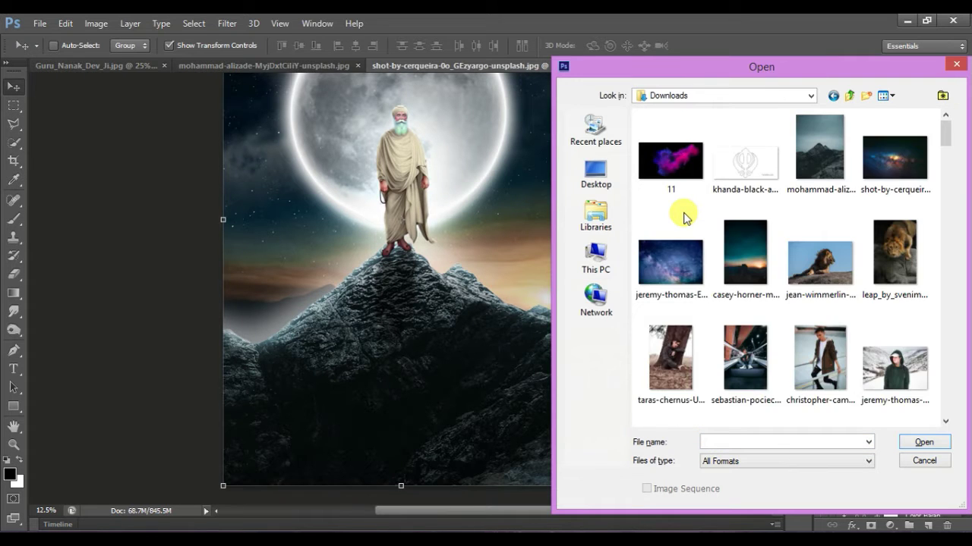
pyautogui.press('k')
pyautogui.press('k')
pyautogui.press('k')
pyautogui.press('k')
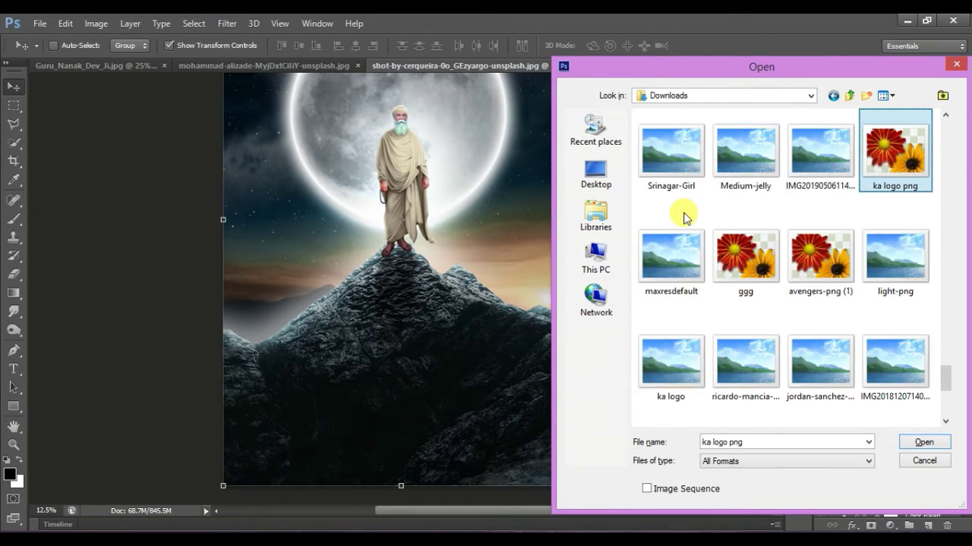
pyautogui.press('Return')
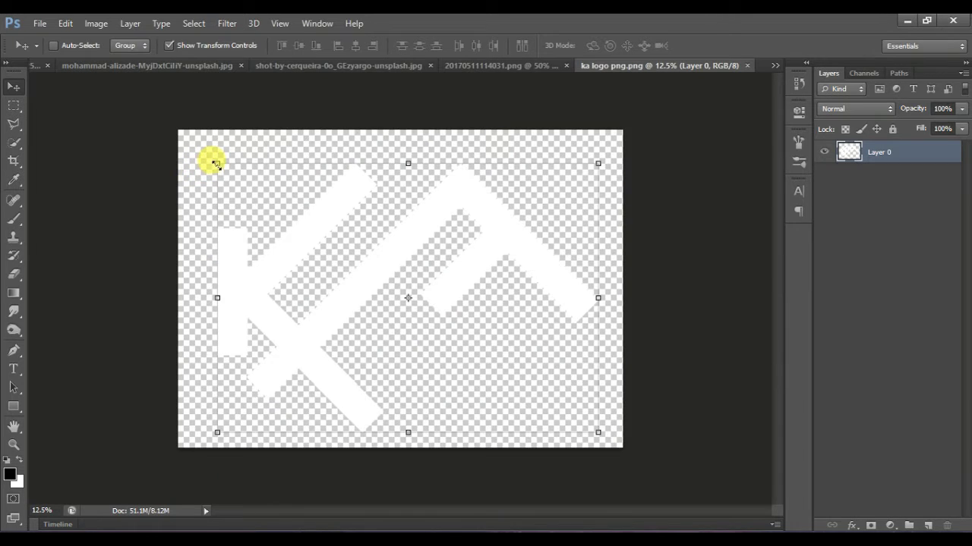
pyautogui.moveTo(216, 165); pyautogui.dragTo(513, 450)
pyautogui.press('Return')
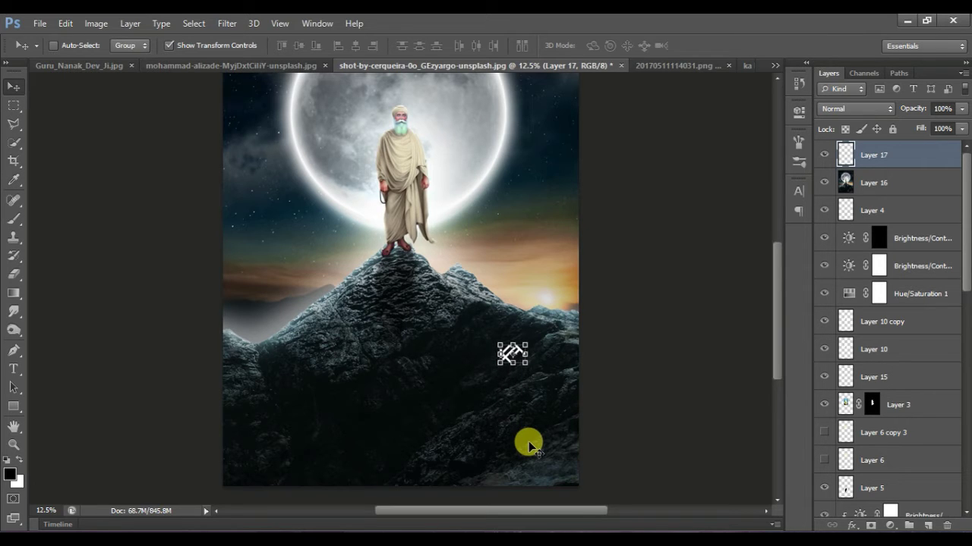
# Step: Move the KA logo onto the mountain's dark left flank, just below the notch in the ridge
pyautogui.click(914, 396)
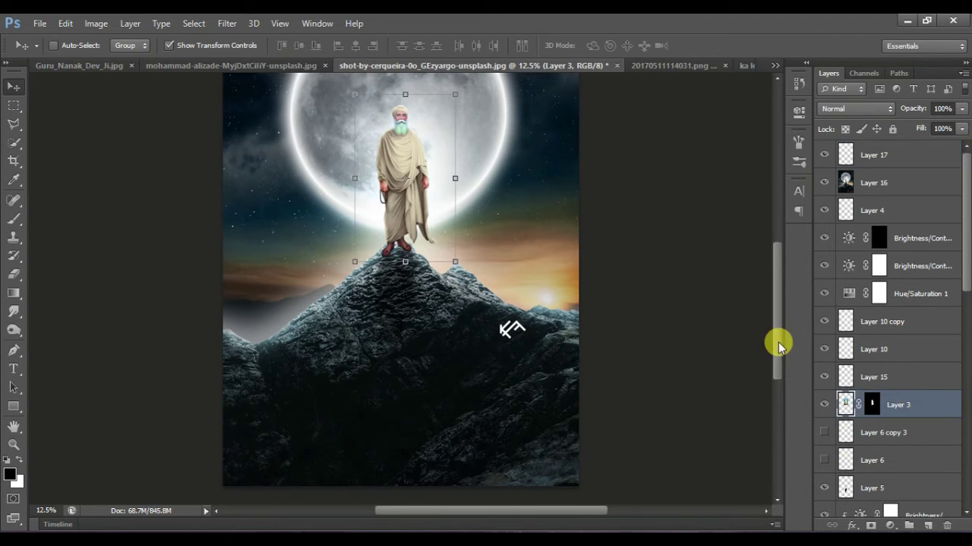
pyautogui.click(873, 154)
pyautogui.scroll(3, 546, 346)
pyautogui.moveTo(515, 351); pyautogui.dragTo(95, 342)
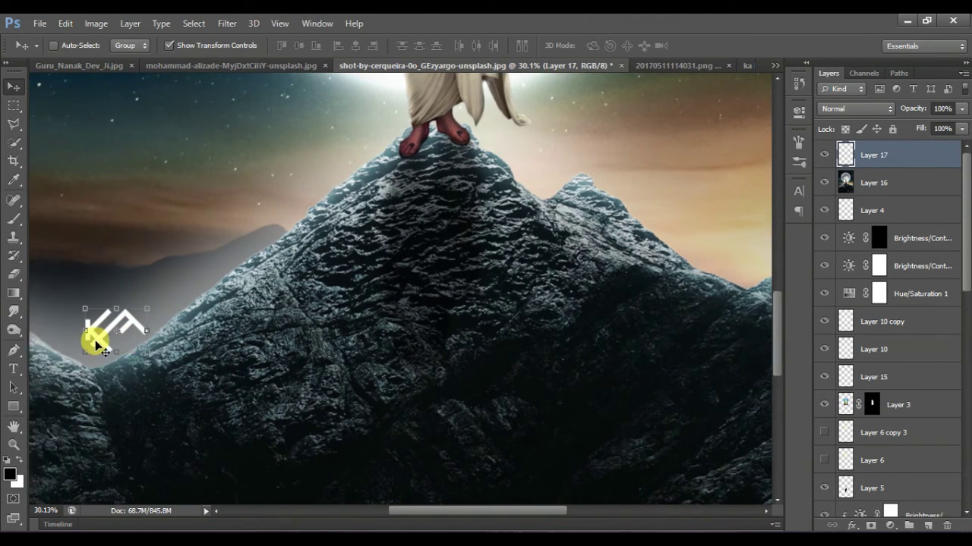
pyautogui.hscroll(-3, 97, 346)
pyautogui.moveTo(190, 340); pyautogui.dragTo(217, 423)
pyautogui.hscroll(-2, 220, 425)
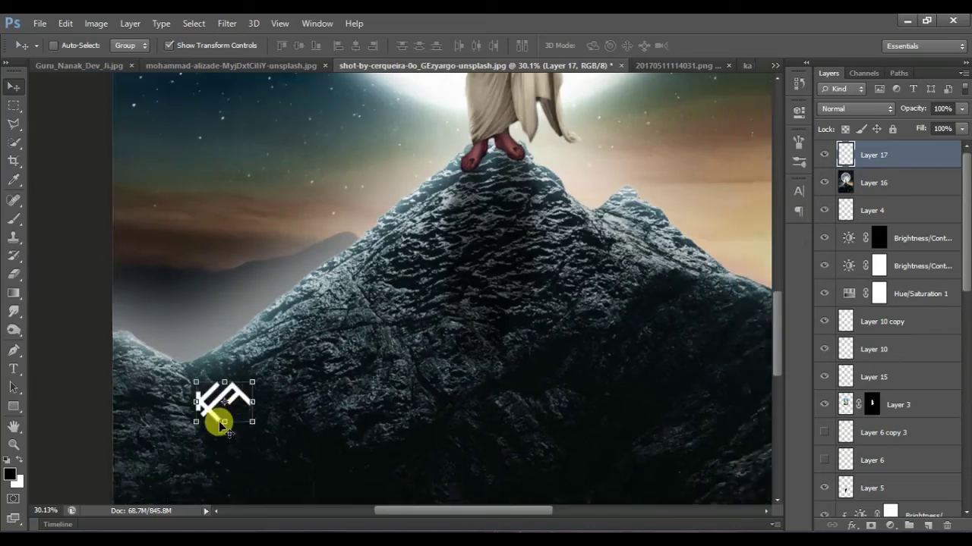
pyautogui.scroll(-3, 218, 424)
pyautogui.click(873, 349)
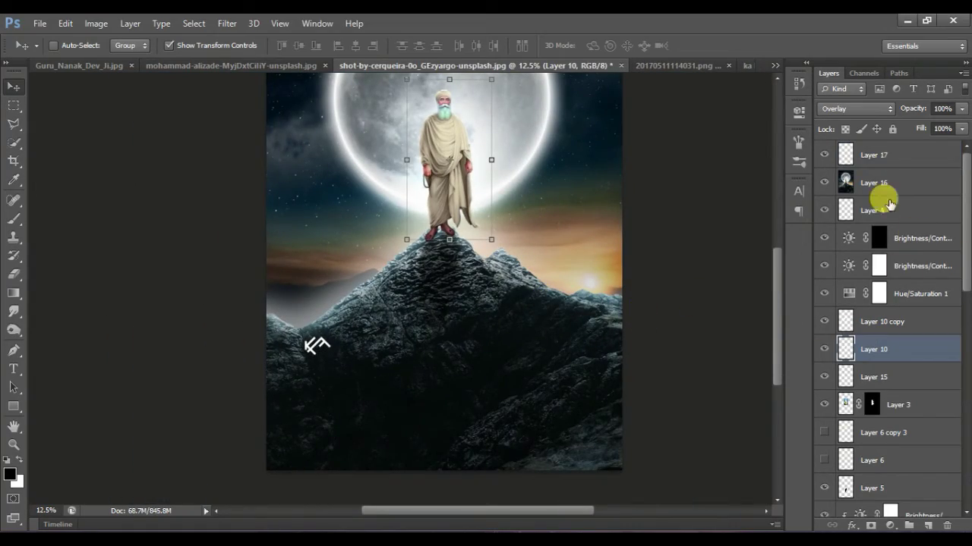